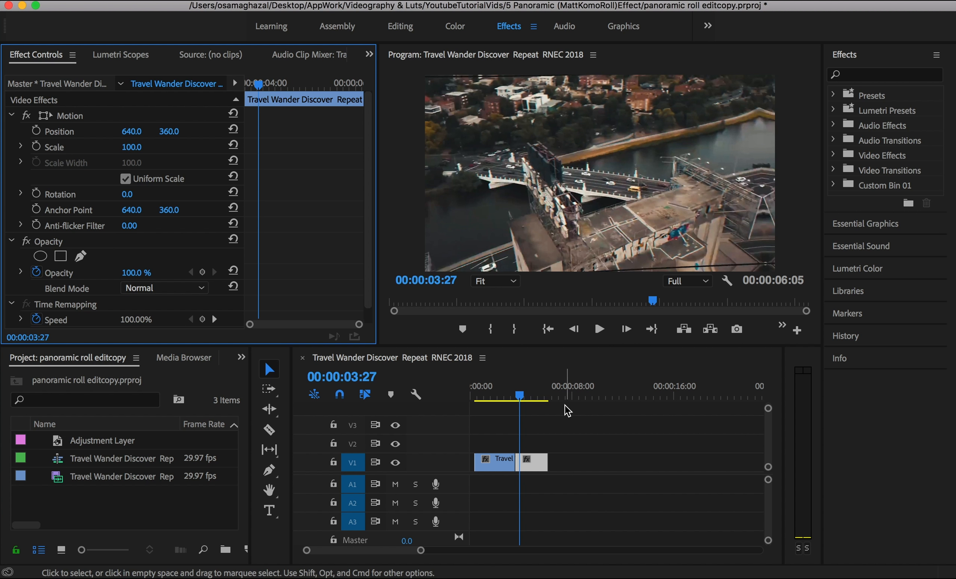
Step: Play back the sequence across the cut between the two clips to review the unedited transition
click(494, 389)
key(space)
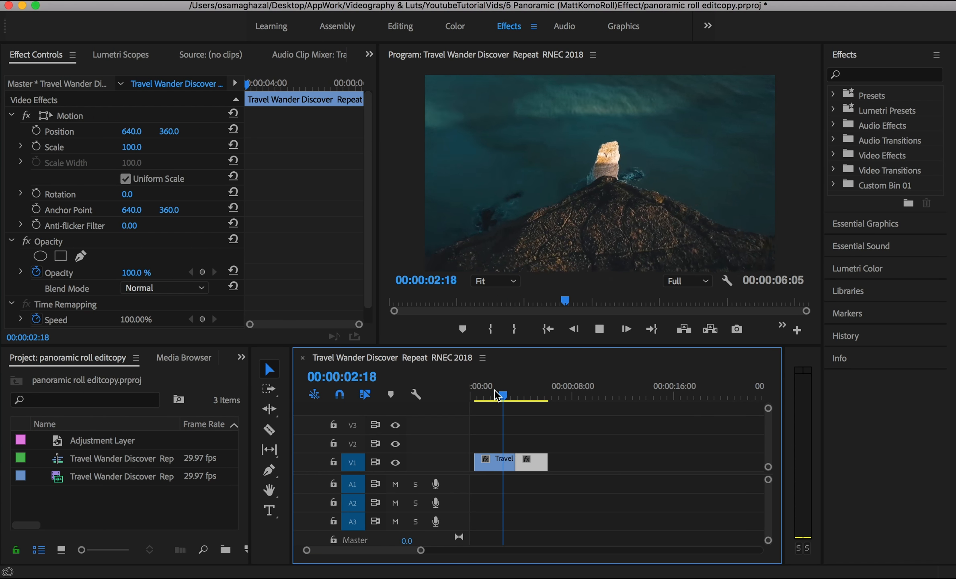
click(494, 396)
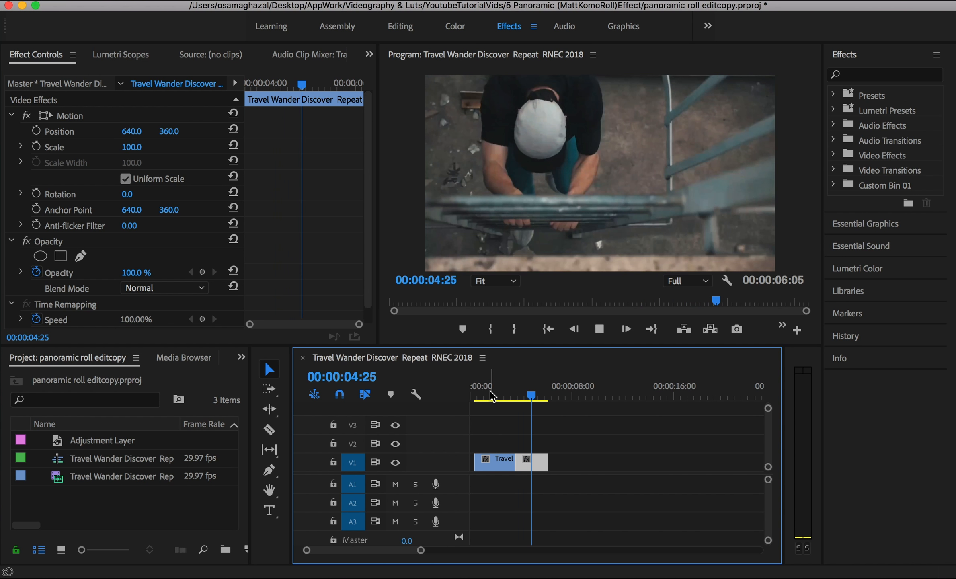
key(space)
click(487, 396)
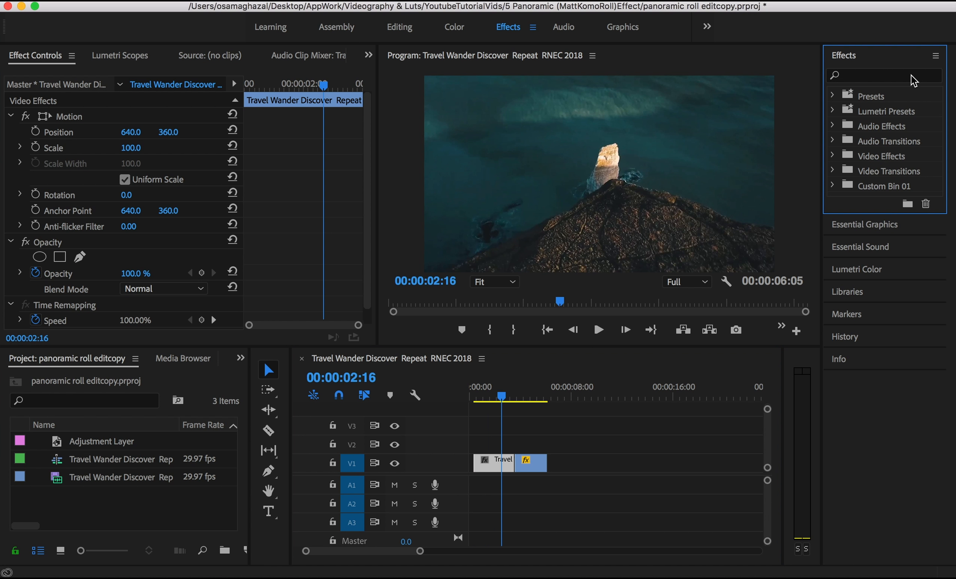
Step: Search the effects for "replicate" and apply the Replicate preset to both clips on V1
click(911, 76)
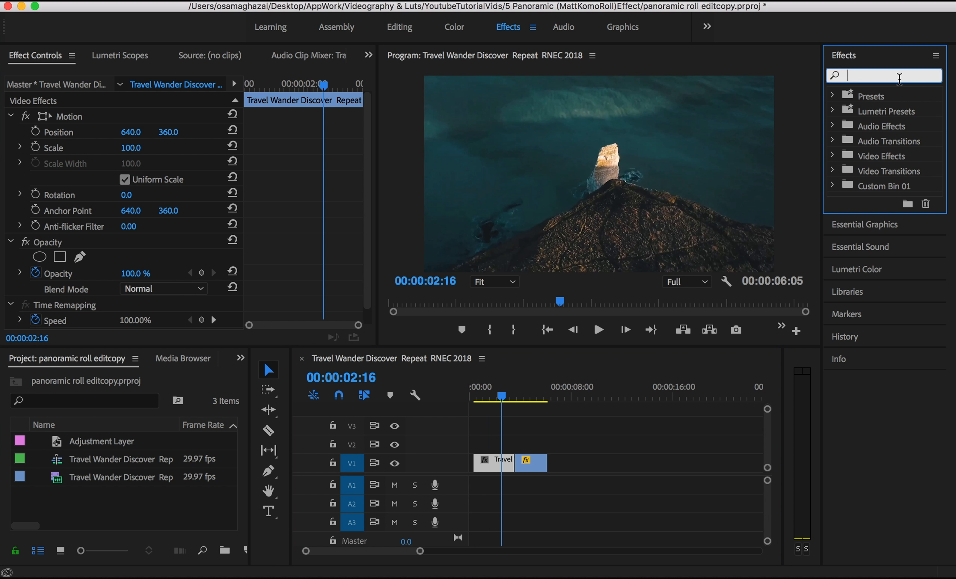
text(replicate)
drag(894, 127, 505, 454)
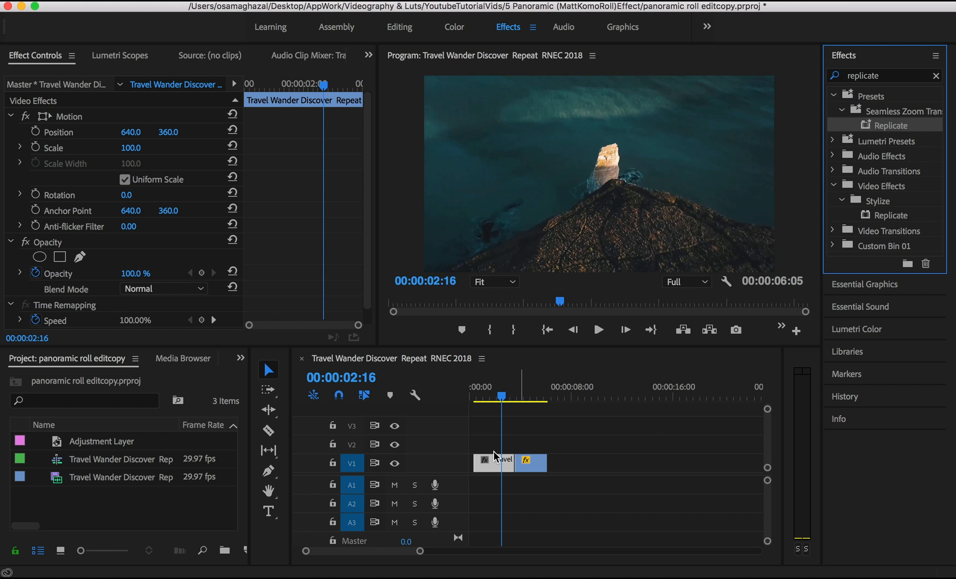
drag(892, 130, 488, 454)
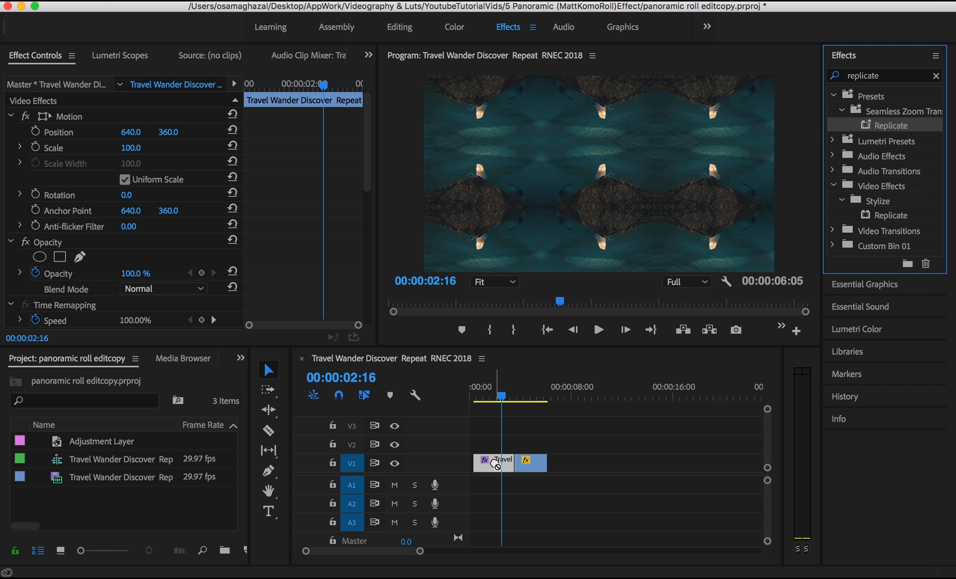
drag(881, 131, 522, 456)
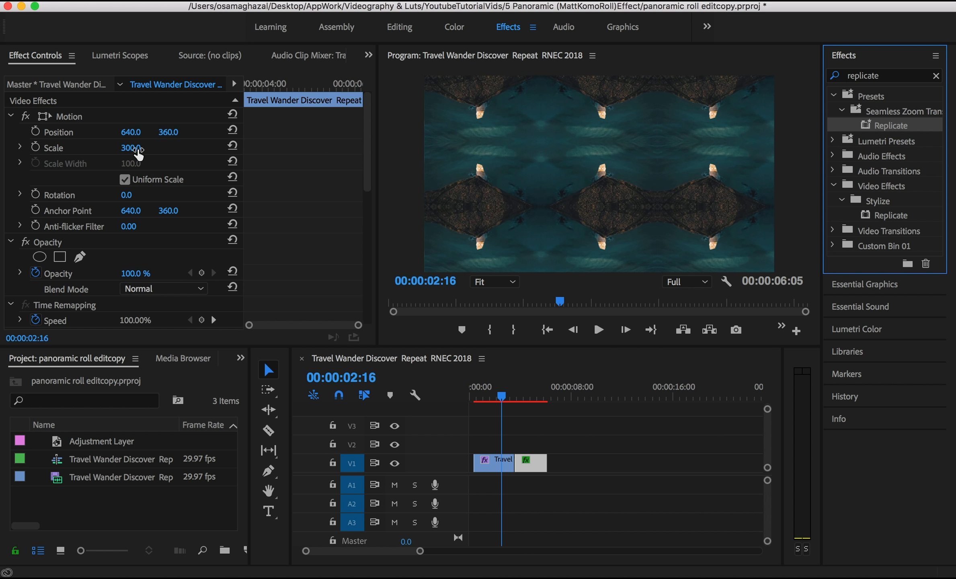
Step: Set the first clip's Scale to 300
click(492, 463)
click(131, 148)
text(300)
key(Return)
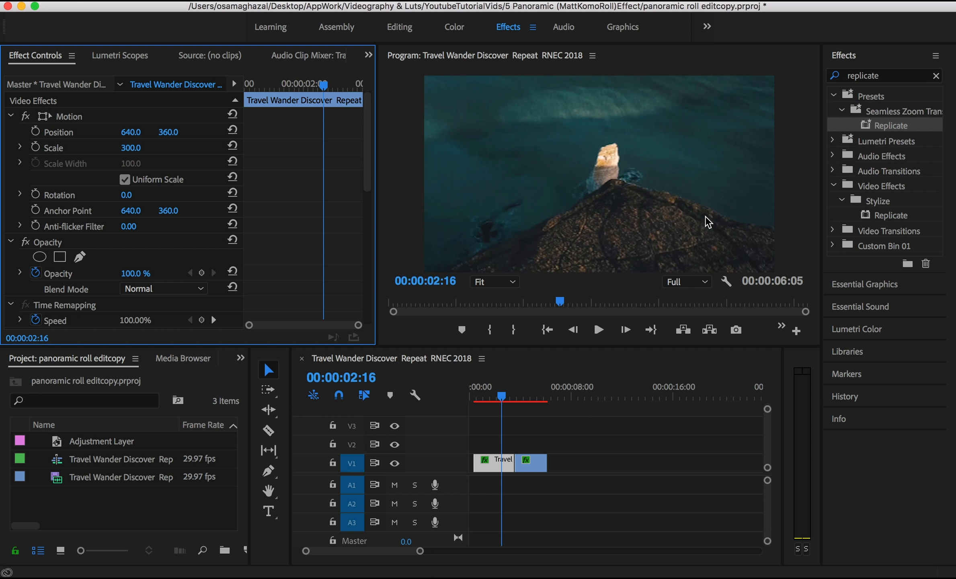
Step: Search the effects for "lens dist" and apply the Lens Distortion video effect to the first clip
click(935, 76)
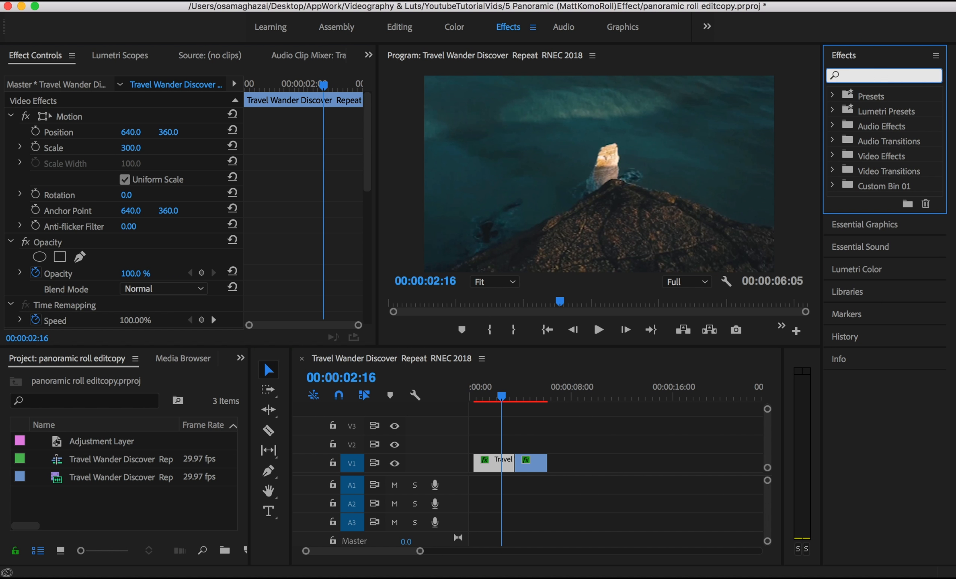
text(lens dist)
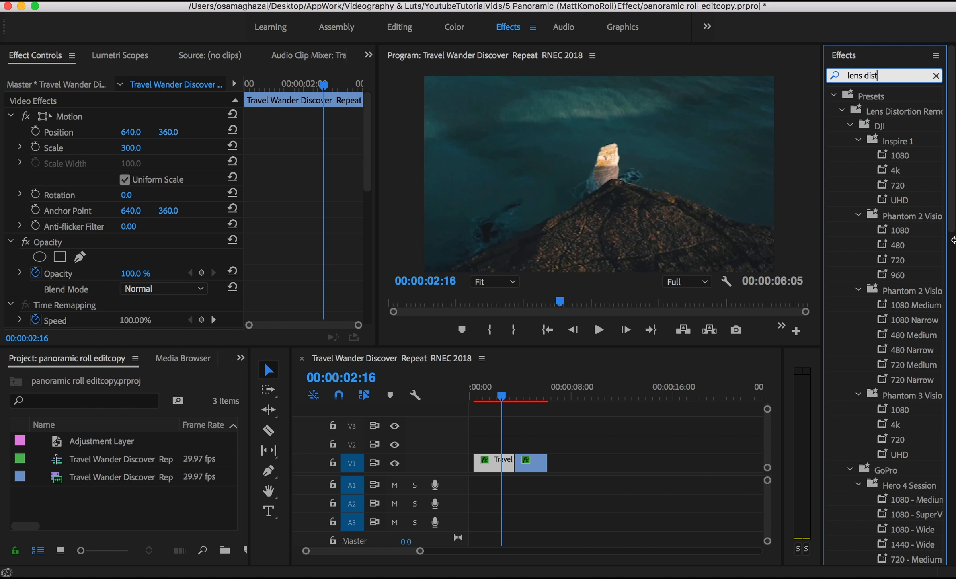
scroll(953, 332, down, 10)
drag(901, 349, 491, 463)
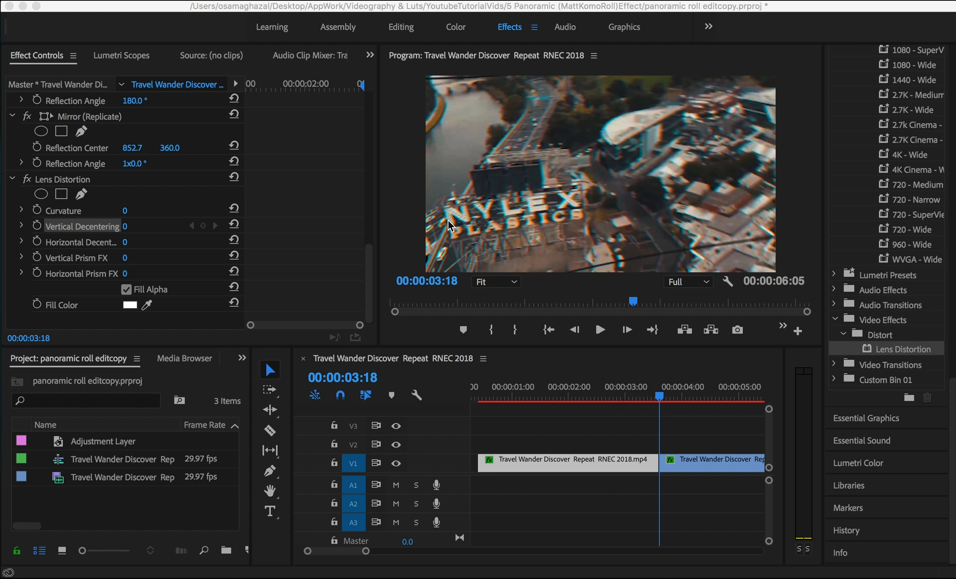
Step: At 00:00:03:12 on the first clip, enable keyframing for Lens Distortion's Curvature and Vertical Decentering
click(659, 396)
drag(650, 395, 647, 396)
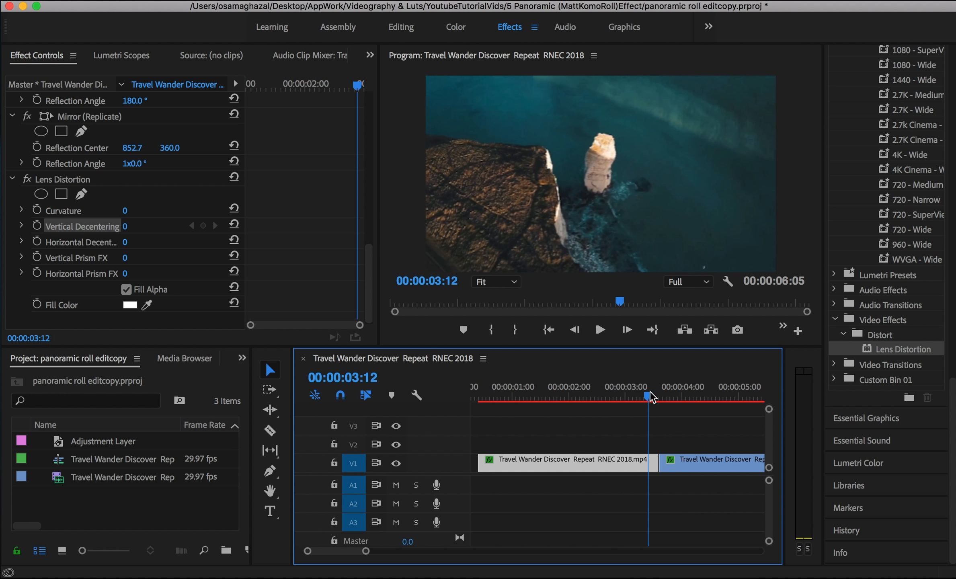
click(129, 202)
click(37, 225)
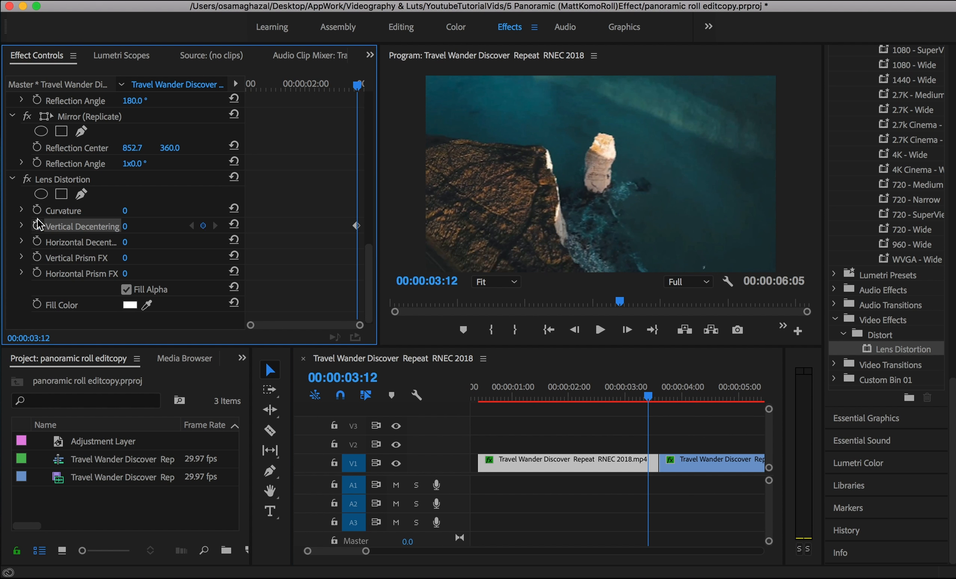
click(38, 224)
click(509, 311)
click(37, 210)
Step: Add Curvature and Vertical Decentering keyframes at the cut, 00:00:03:18, on the first clip
click(650, 398)
drag(652, 400, 659, 396)
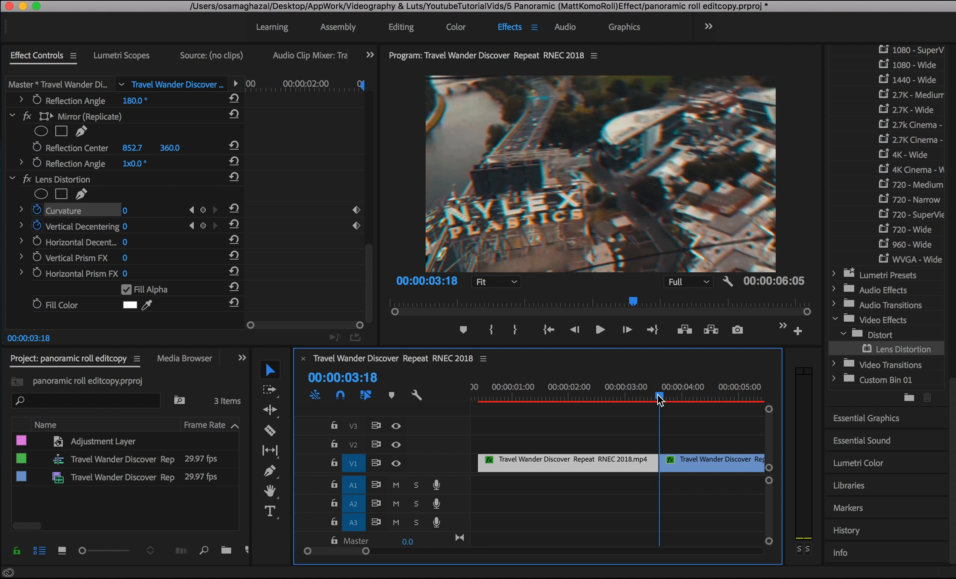
click(203, 209)
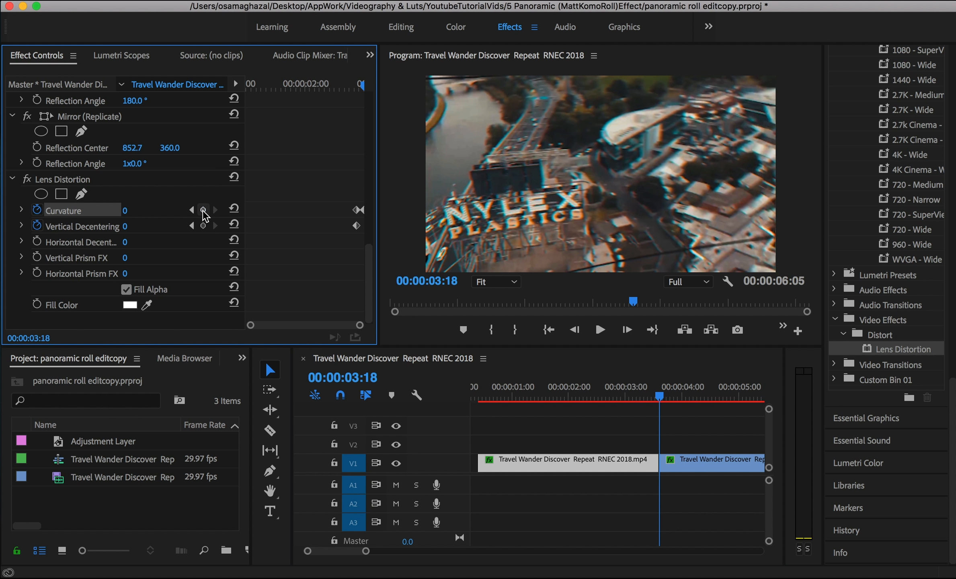
click(203, 225)
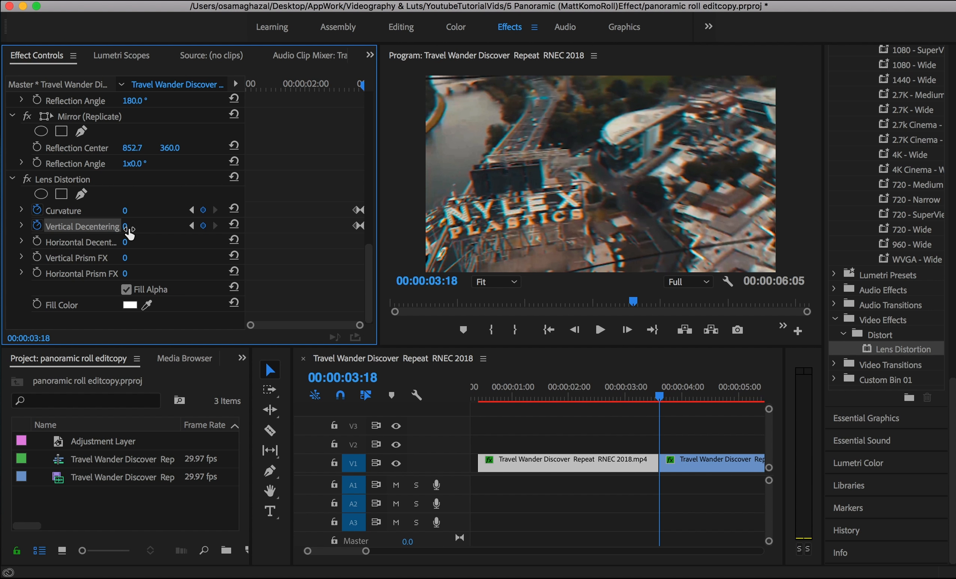
Step: At the first clip's 00:00:03:18 keyframes, set Vertical Decentering to -100 and Curvature to -80
click(126, 227)
text(-100)
key(Return)
click(142, 209)
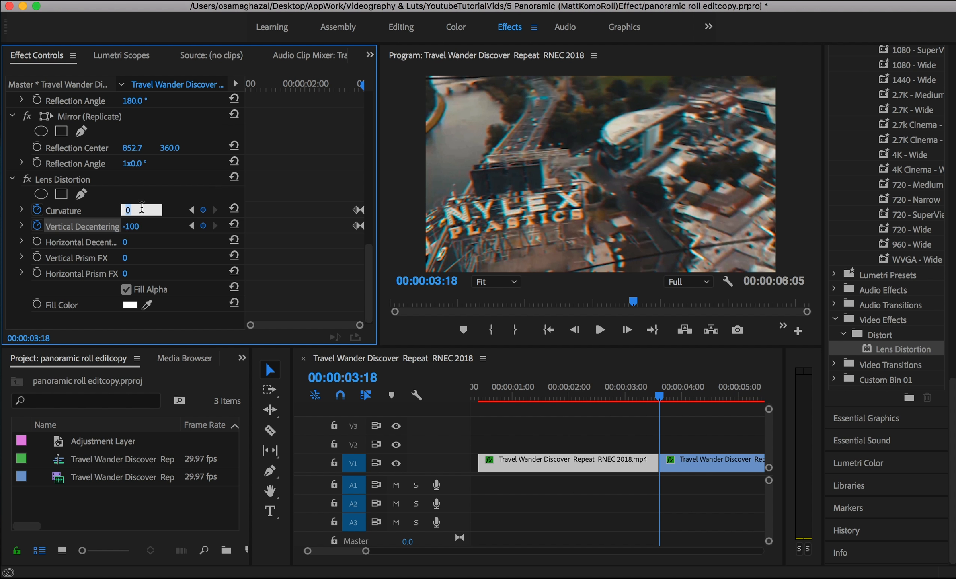
text(-80)
key(Return)
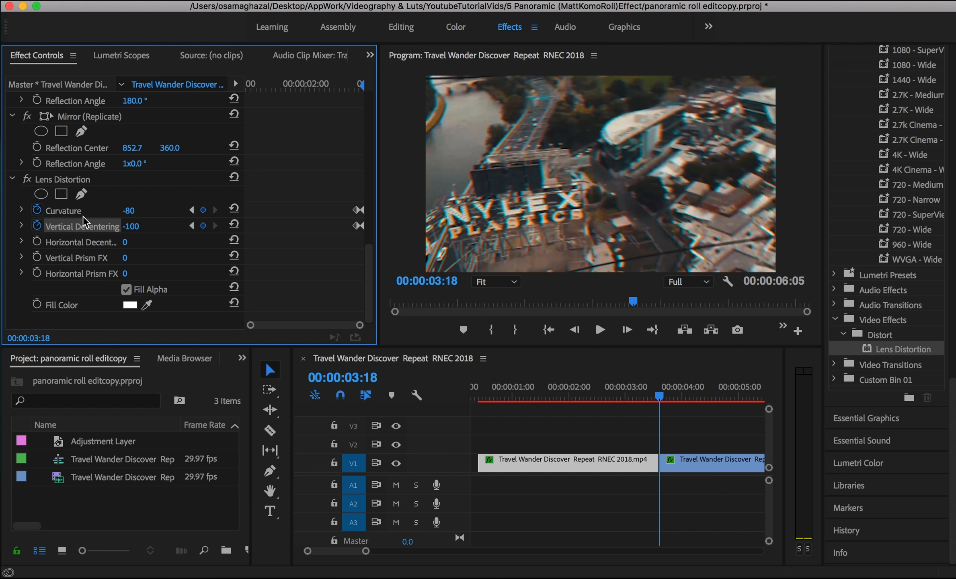
Step: Keyframe the first clip's Vertical Prism FX at 00:00:03:12 and 00:00:03:18, setting it to -80 at the second keyframe
click(192, 209)
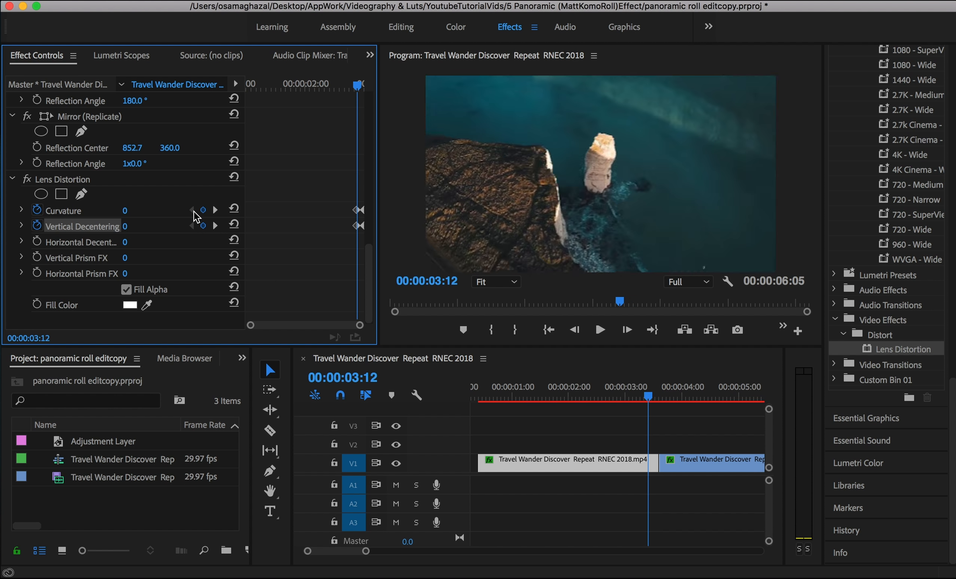
click(37, 257)
click(215, 210)
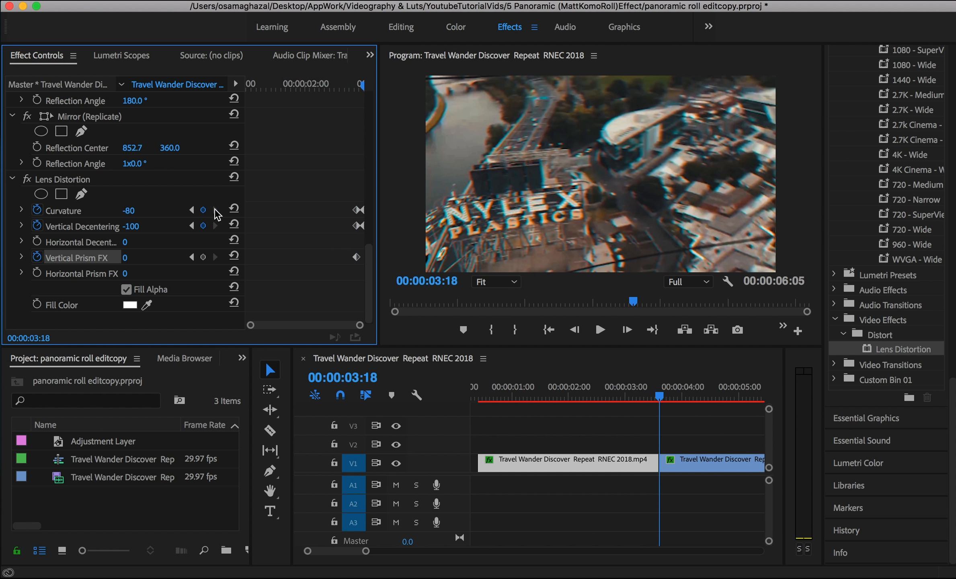
click(203, 257)
drag(128, 262, 97, 262)
click(130, 258)
text(-80)
key(Return)
Step: On the second clip at 00:00:03:18, enable keyframing for Lens Distortion's Curvature, Vertical Decentering and Vertical Prism FX
click(701, 466)
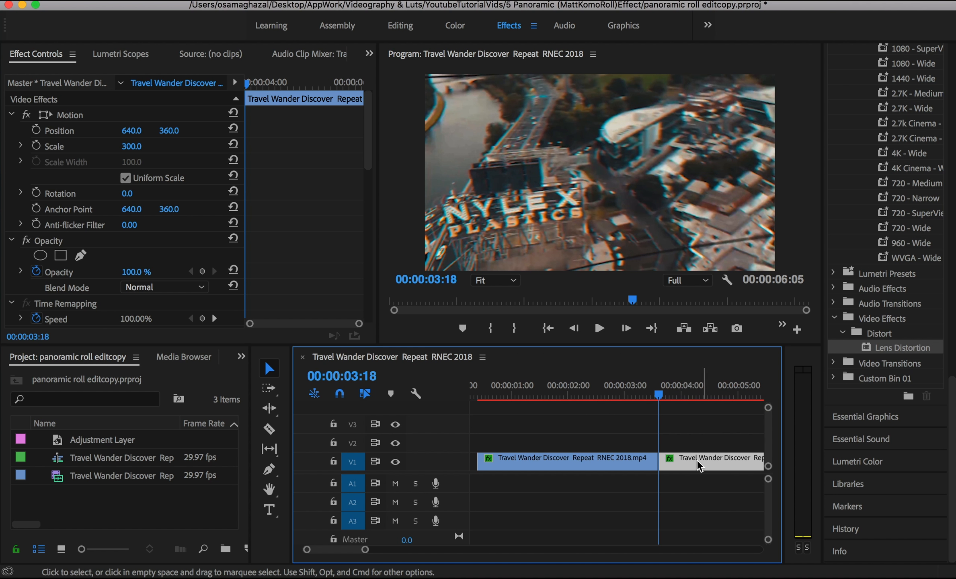
click(367, 206)
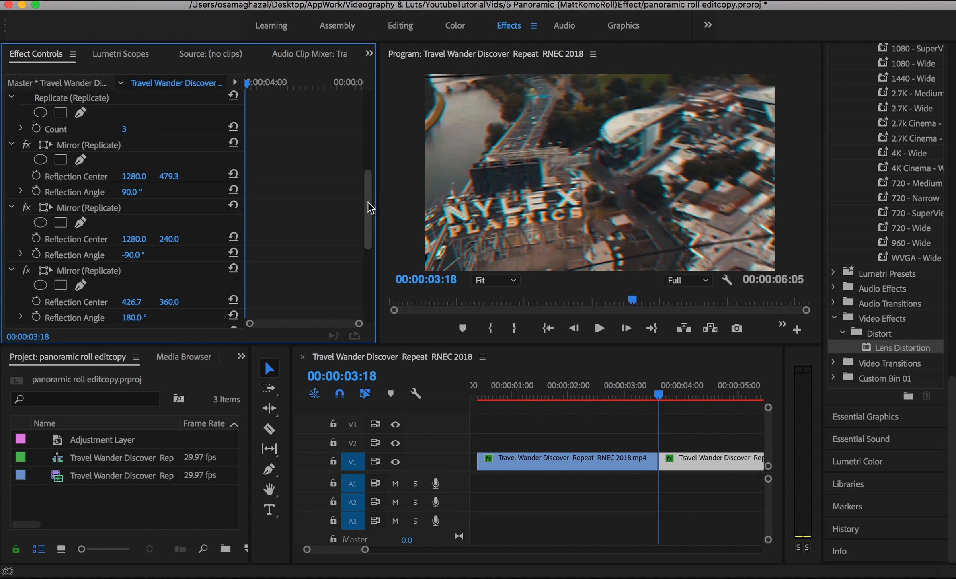
drag(368, 203, 368, 290)
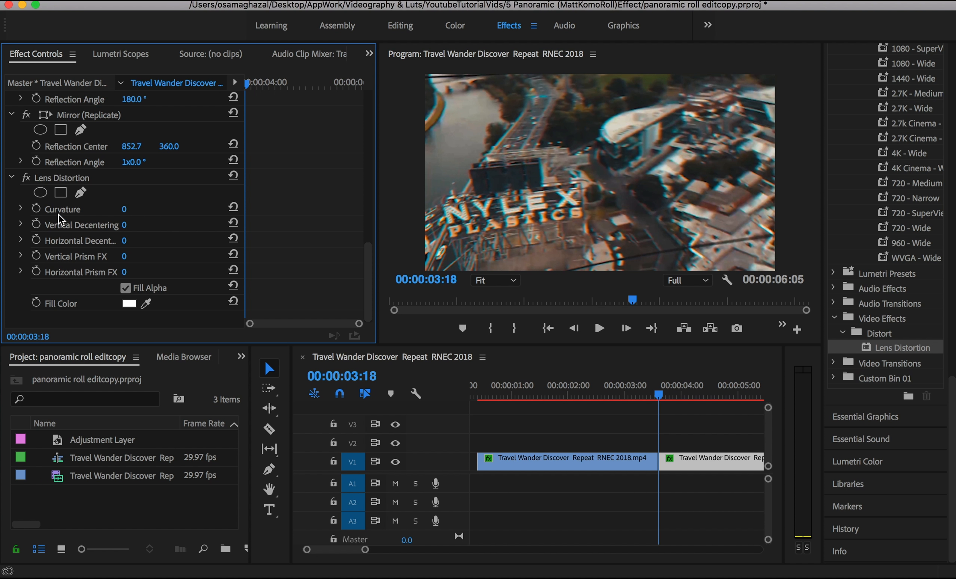
click(36, 208)
click(35, 224)
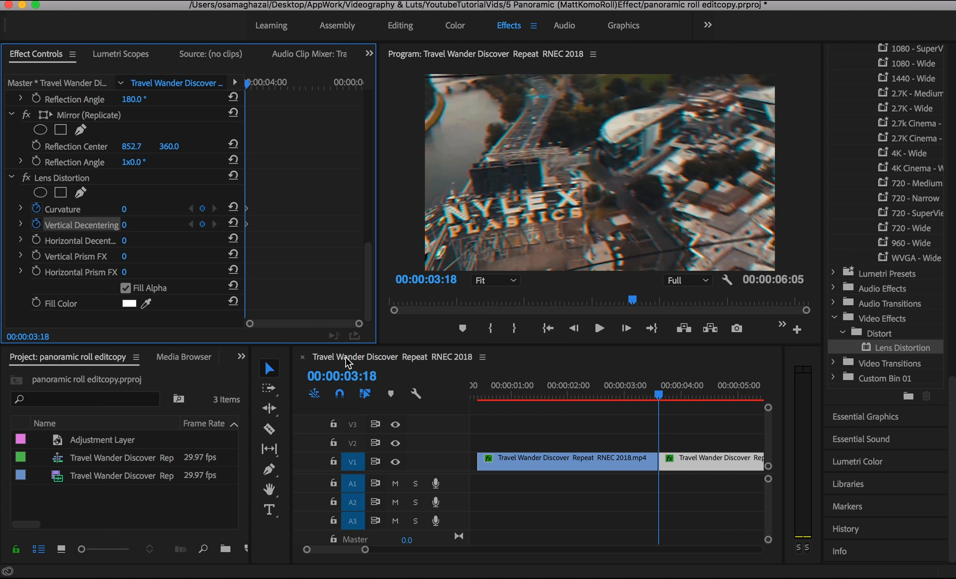
click(37, 256)
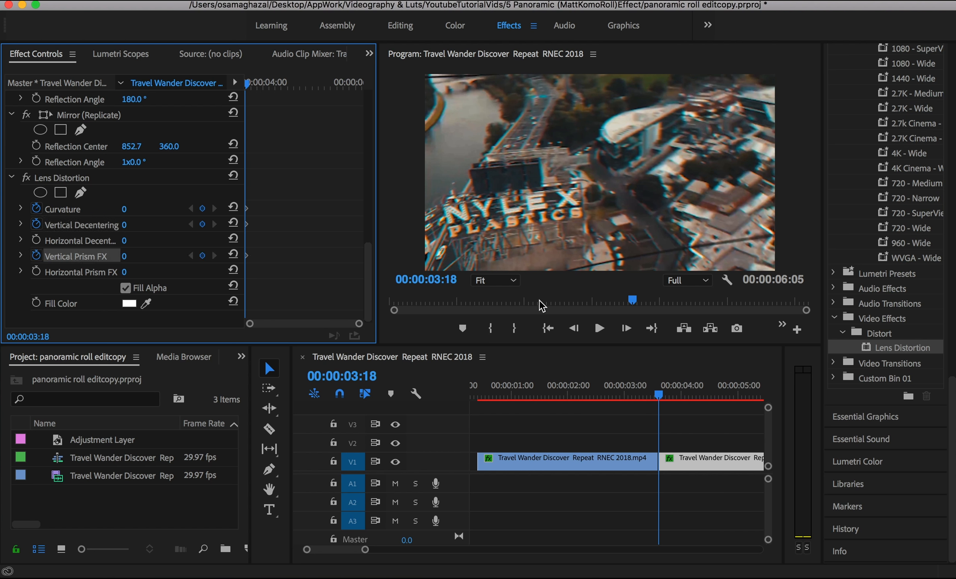
Step: Add Curvature, Vertical Prism FX and Vertical Decentering keyframes on the second clip five frames forward, at 00:00:03:23
key(shift+Right)
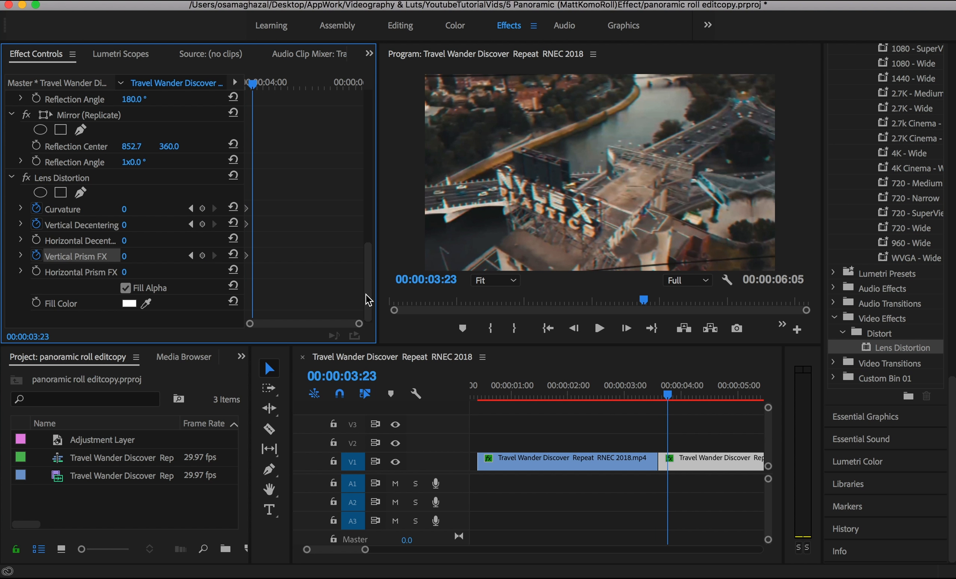
click(201, 208)
click(202, 255)
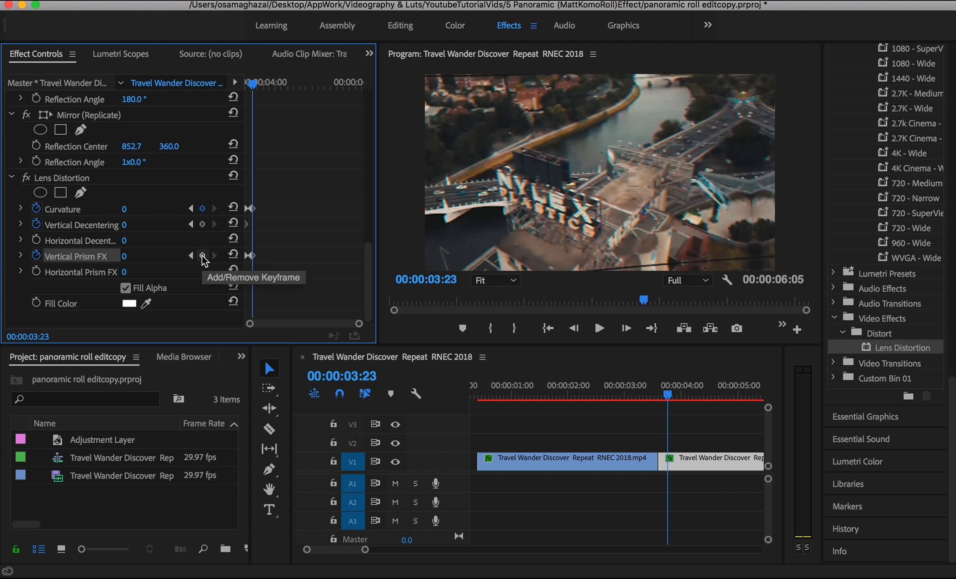
click(202, 224)
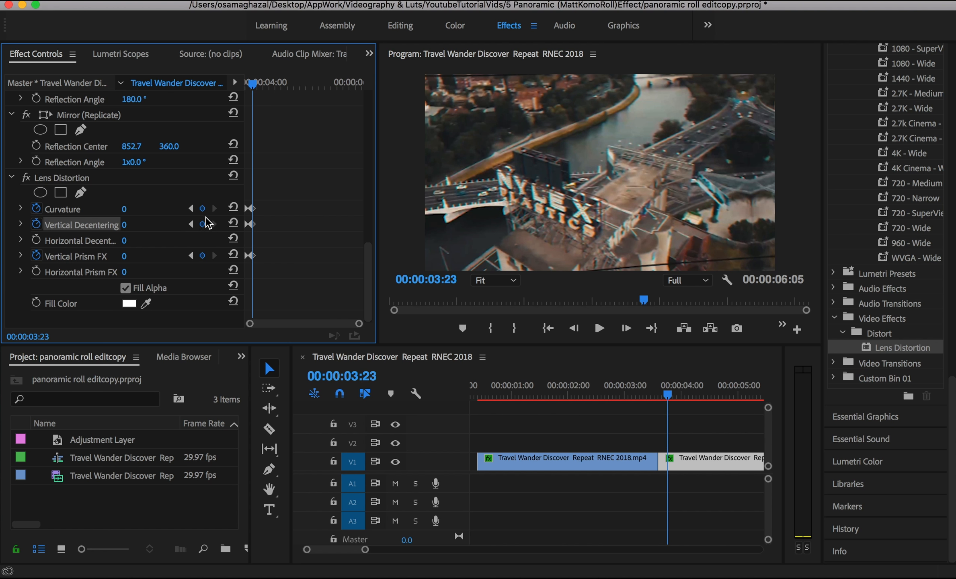
Step: At the second clip's 00:00:03:18 keyframes, set Vertical Decentering to 100, Curvature to 80 and Vertical Prism FX to 75
click(191, 213)
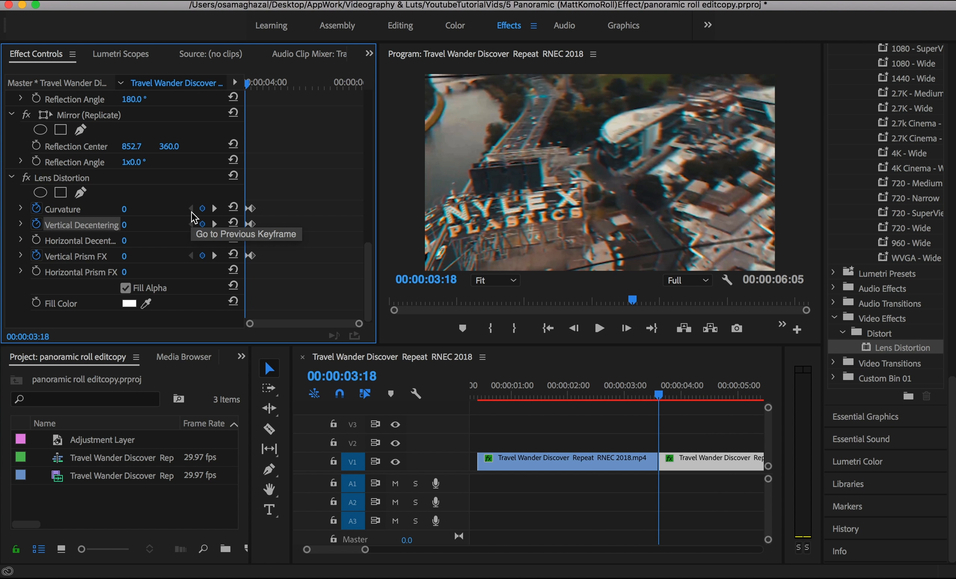
click(141, 223)
text(1)
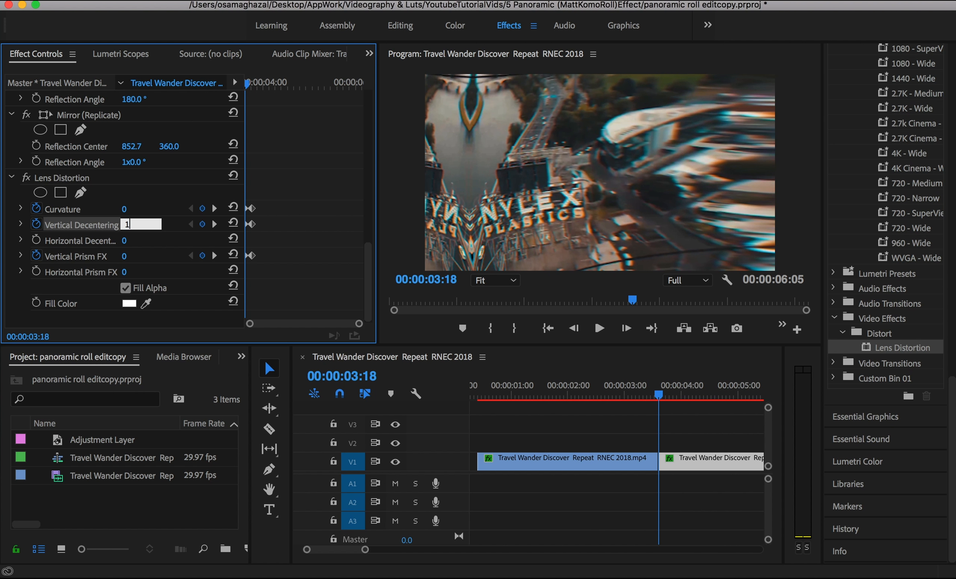
key(Return)
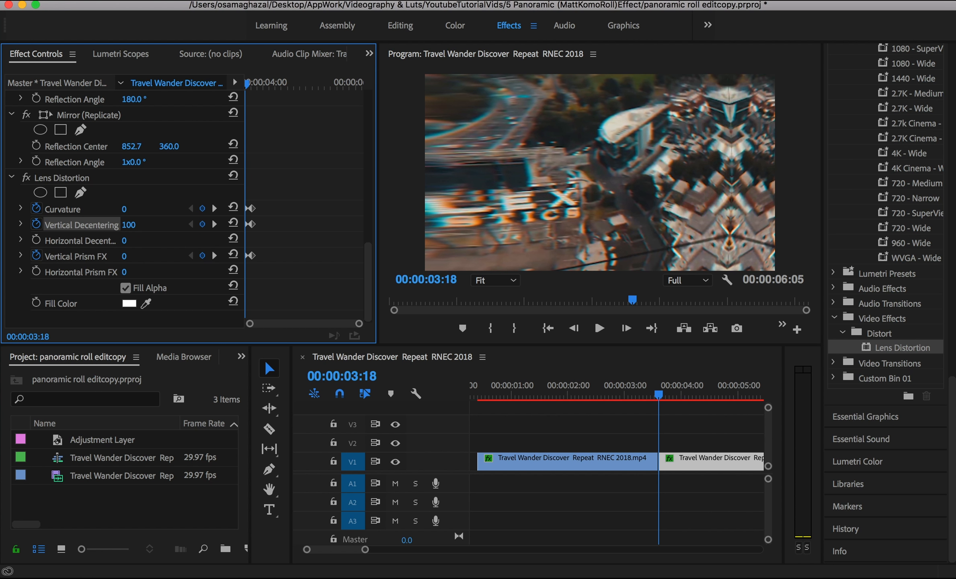
click(141, 207)
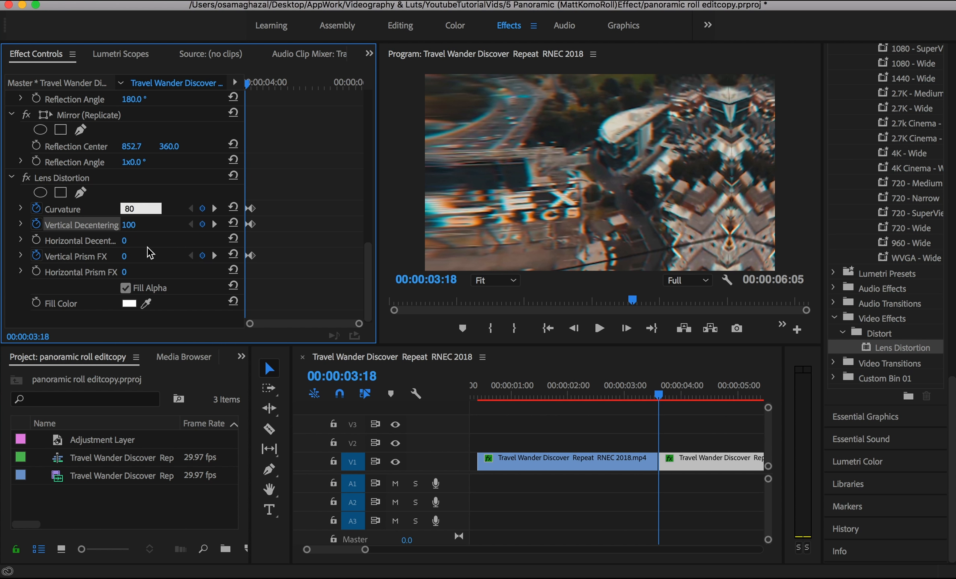
key(Return)
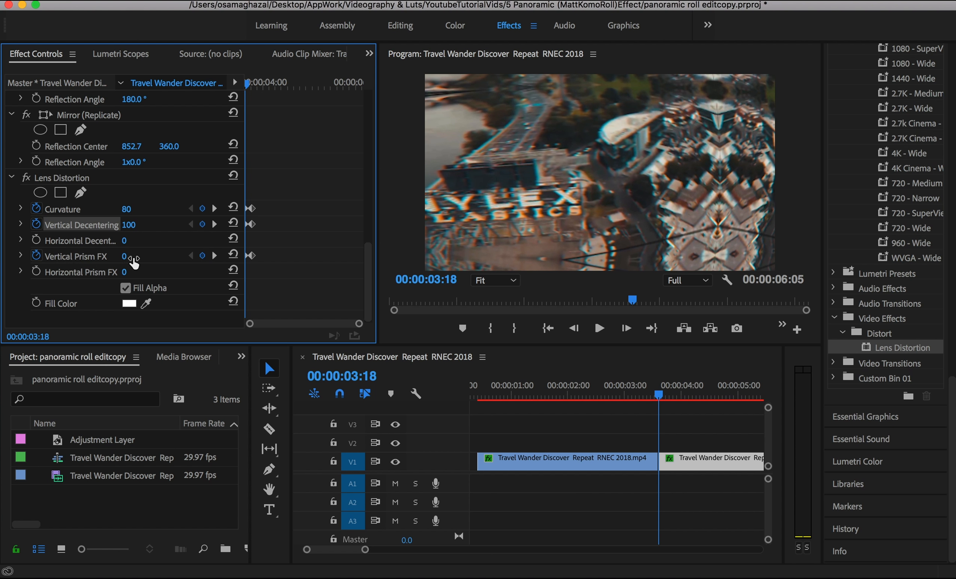
click(141, 254)
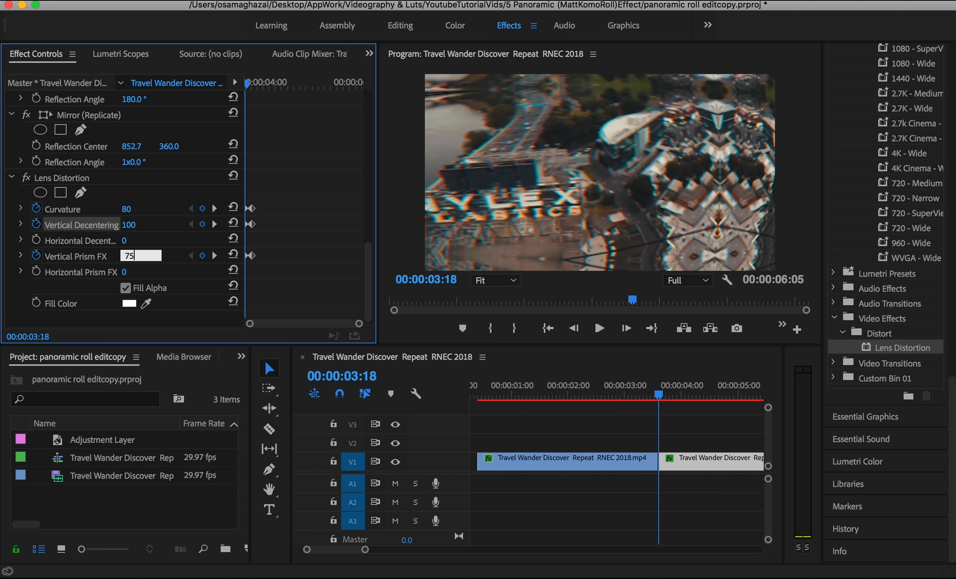
text(75)
key(Return)
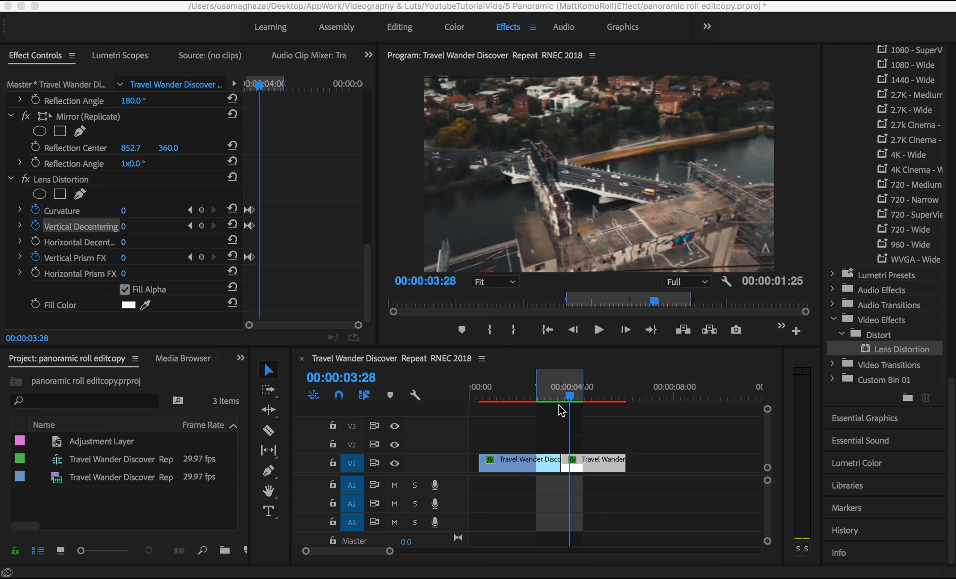
Step: Play back the transition between the two clips from shortly before the cut to check the Lens Distortion animation
click(543, 400)
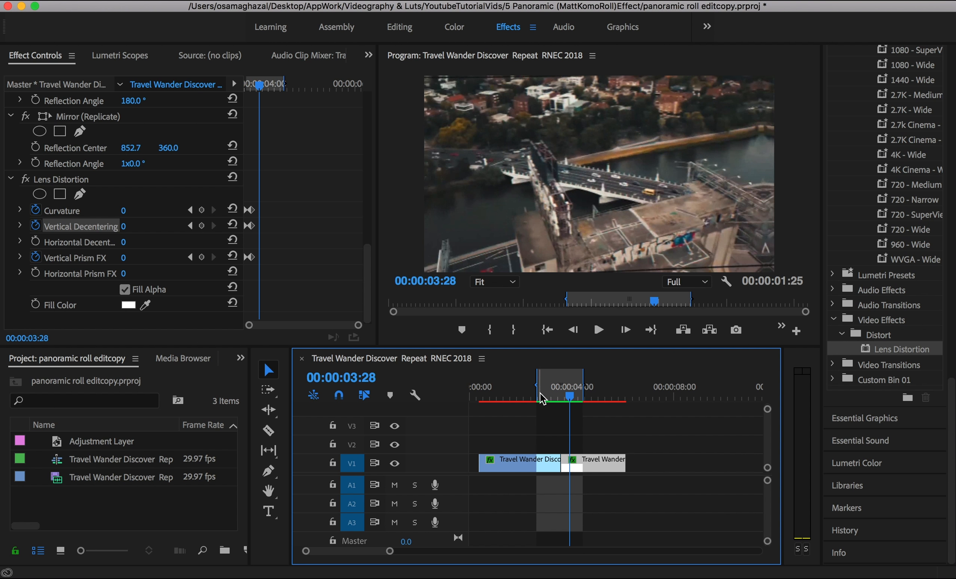
key(space)
click(544, 399)
key(space)
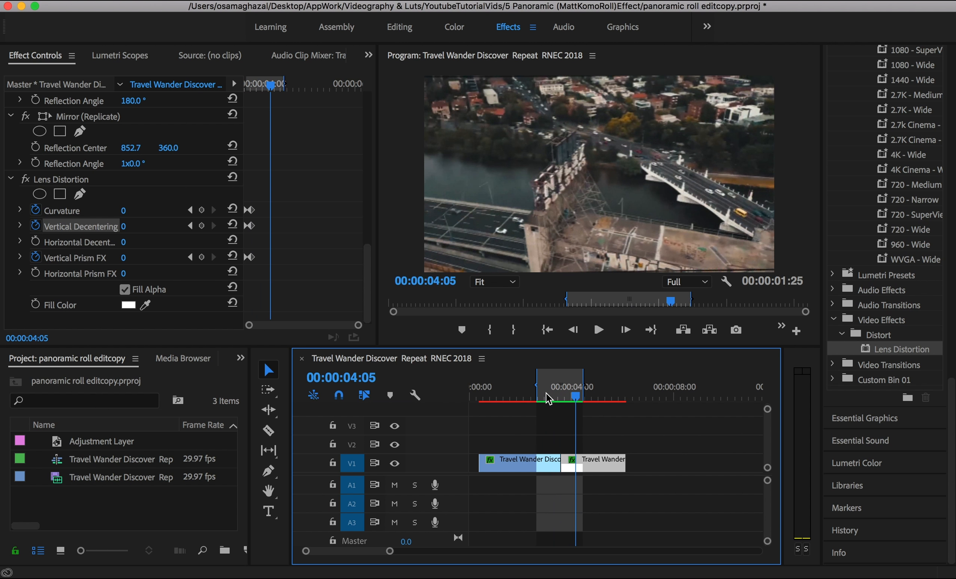
click(545, 398)
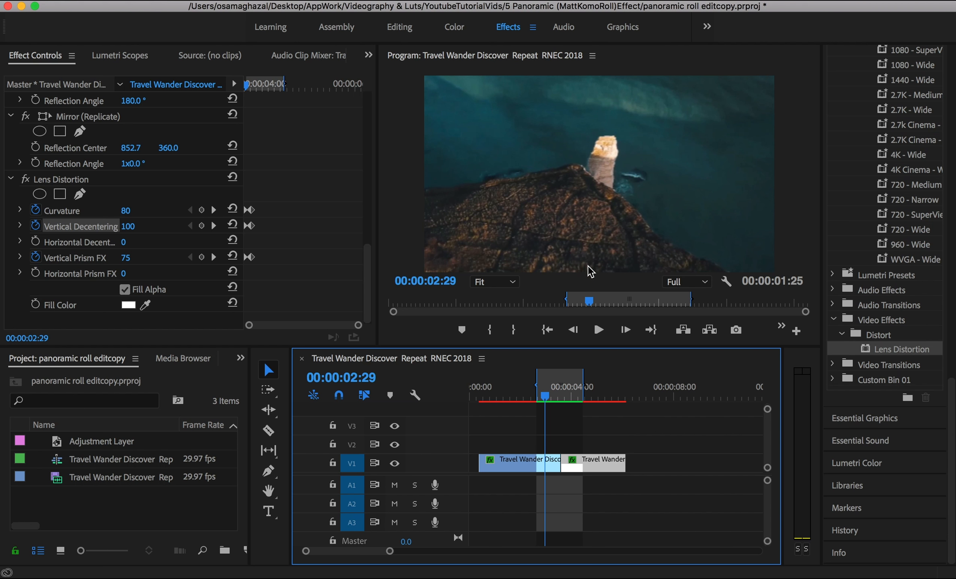
Step: Create a 1280 x 720 adjustment layer at 29.97 fps and place it on V2, trimmed to the marked in-to-out range over the cut
click(245, 550)
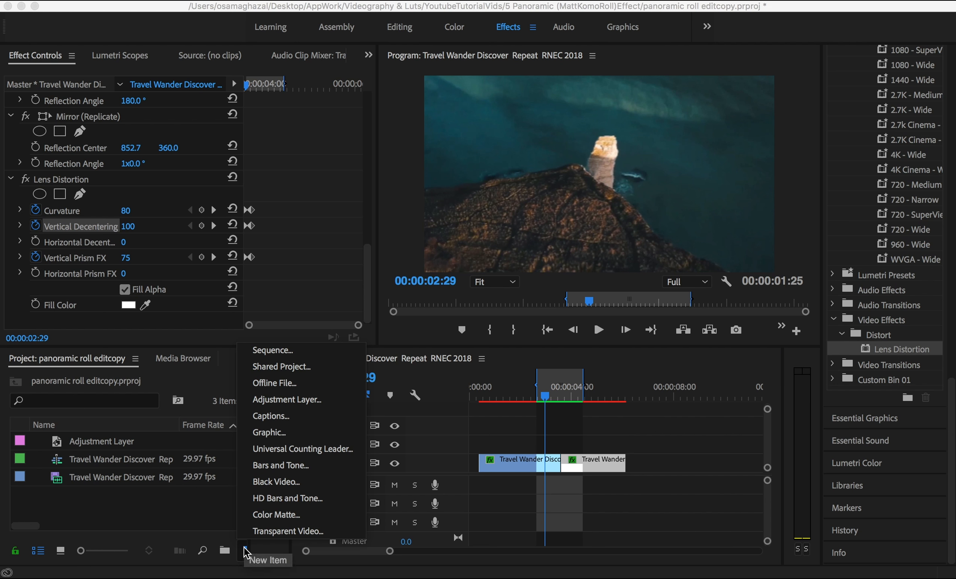
click(318, 399)
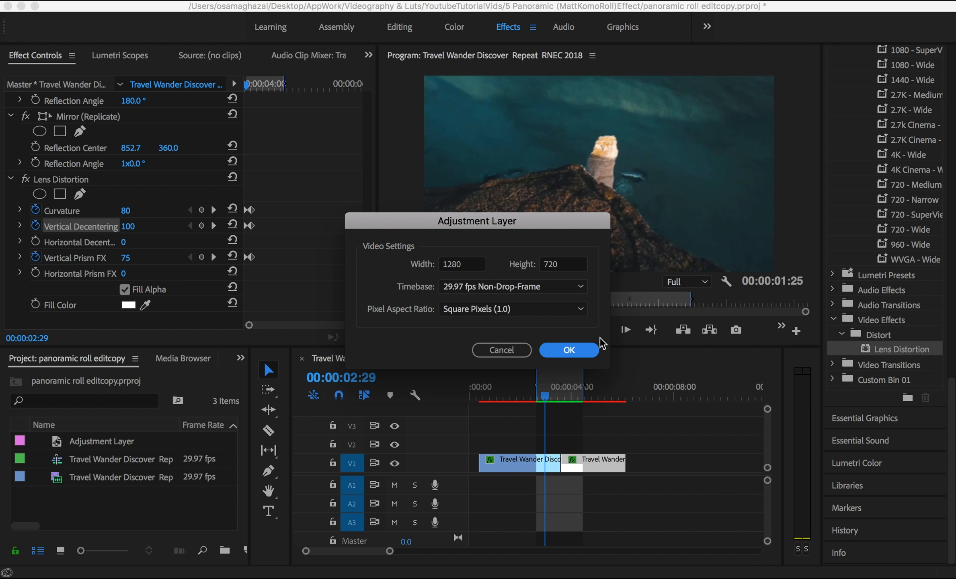
click(573, 353)
drag(105, 460, 539, 442)
drag(661, 444, 581, 442)
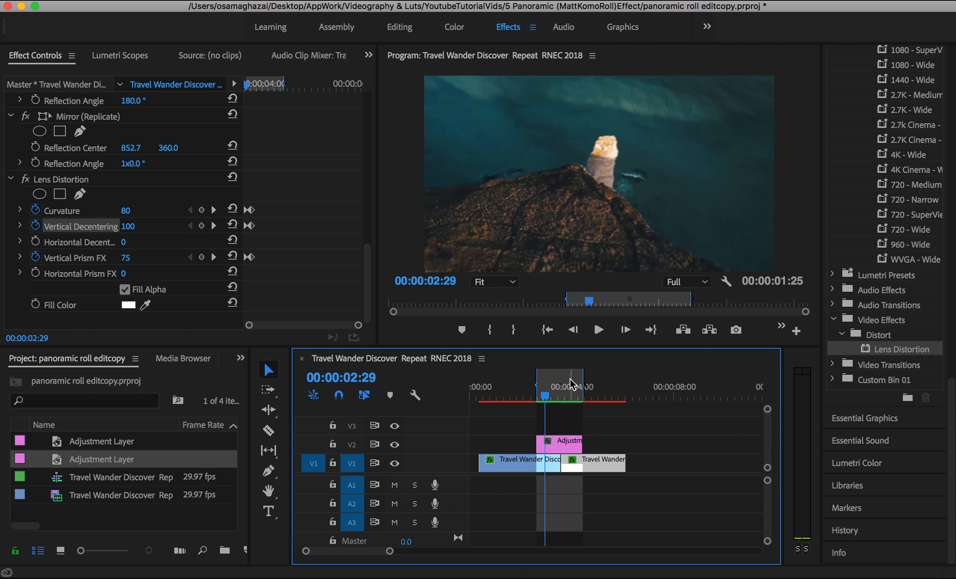
Step: Find the Offset effect and apply it to the adjustment layer on V2
click(565, 439)
scroll(928, 137, up, 10)
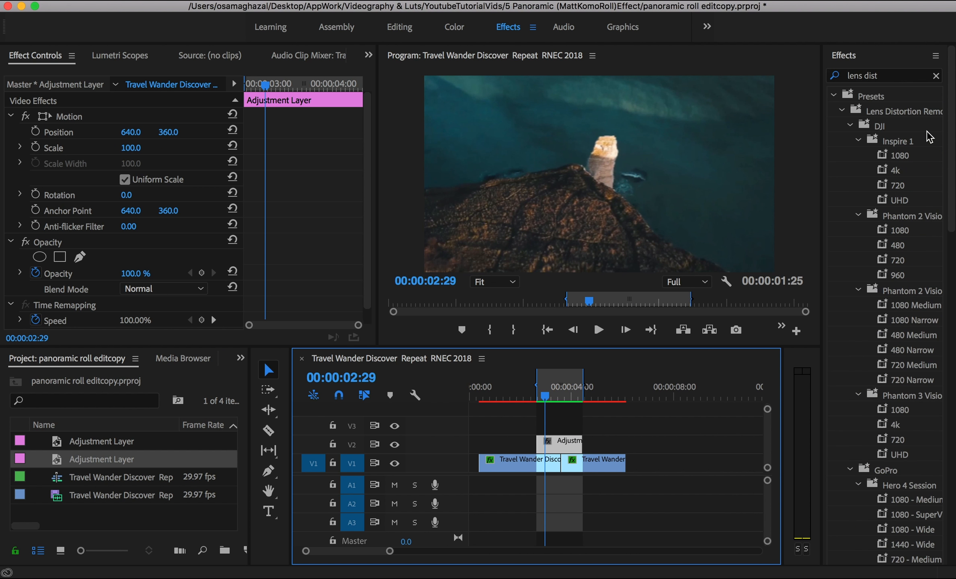
click(937, 75)
text(off)
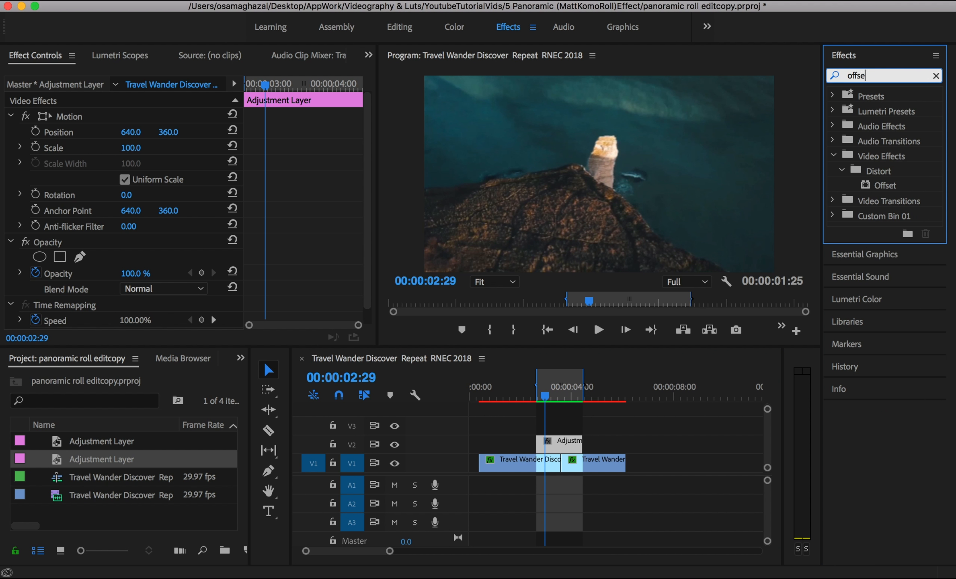
text(se)
drag(892, 186, 544, 463)
Step: Enable keyframing for the adjustment layer's Offset Shift Center To at the first clip's first Lens Distortion keyframe, 00:00:03:12
click(544, 463)
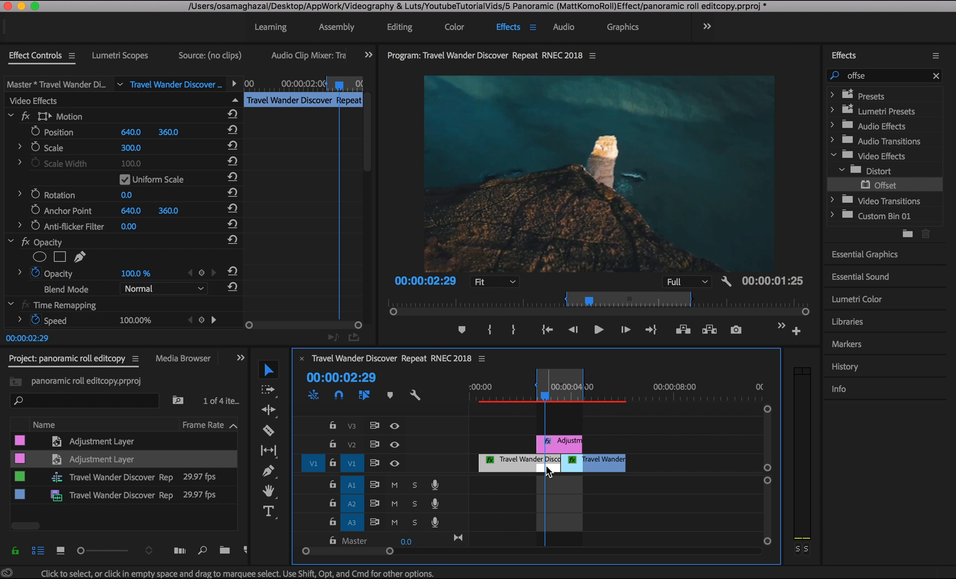
scroll(333, 267, down, 1)
scroll(333, 267, down, 10)
click(215, 209)
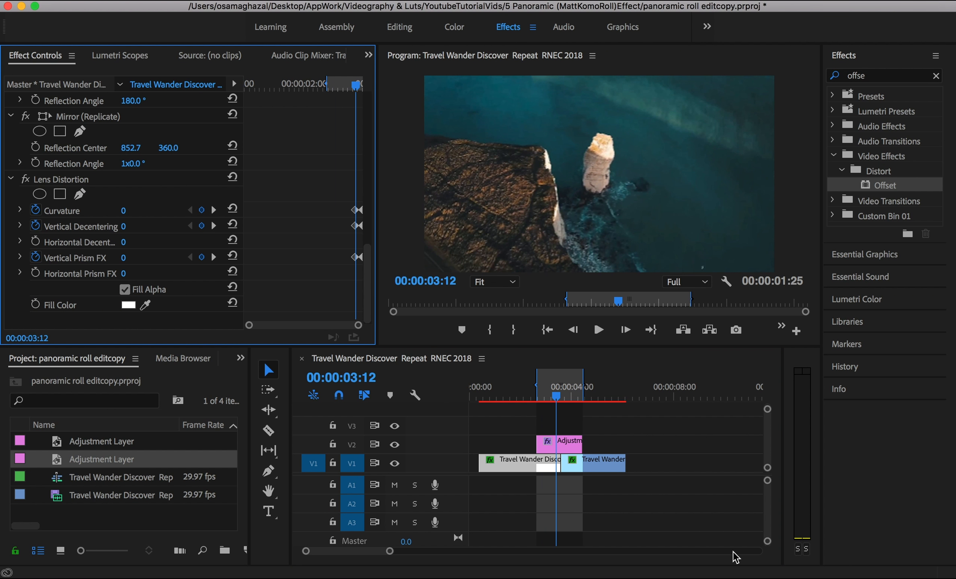
click(568, 444)
scroll(274, 291, down, 5)
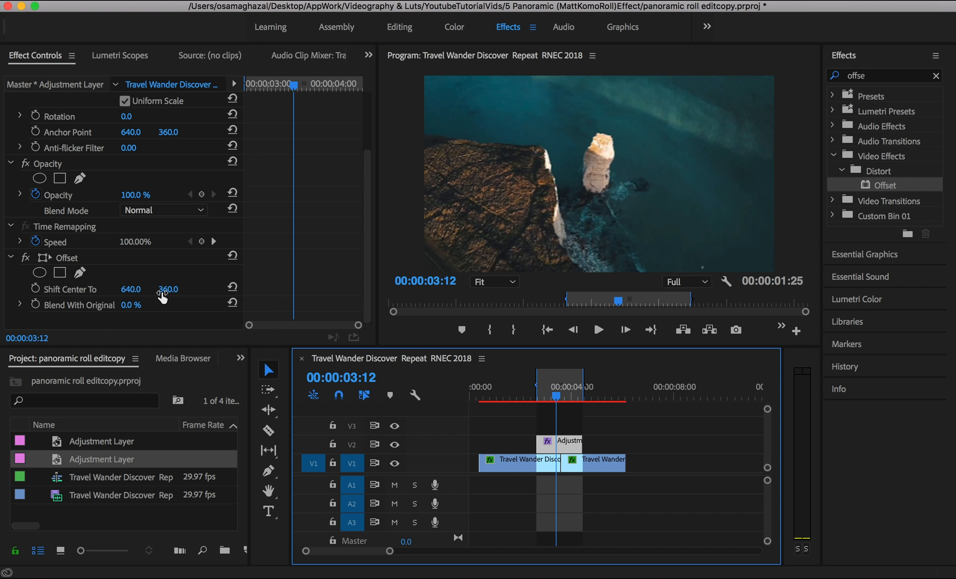
click(36, 288)
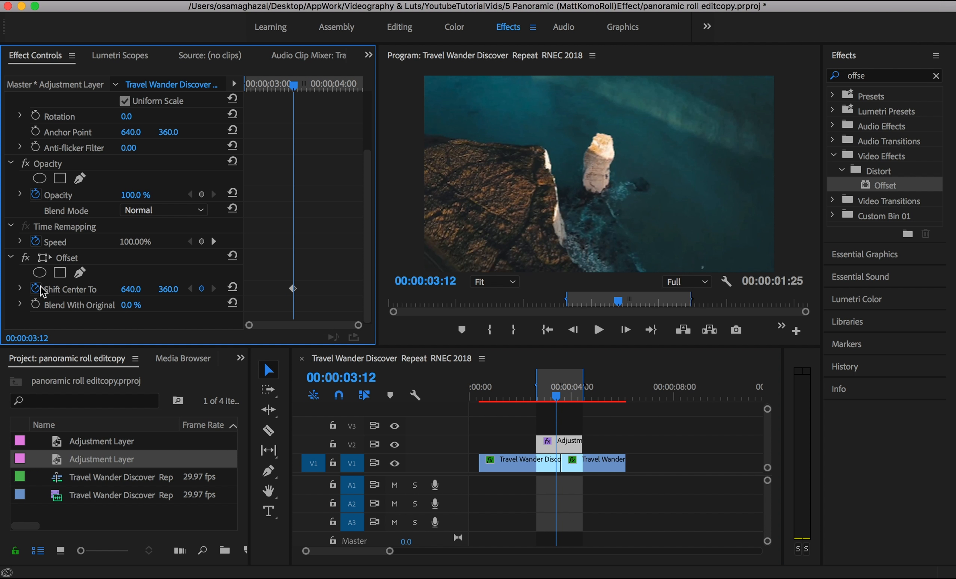
Step: Add a Shift Center To keyframe on the adjustment layer at the second clip's last Lens Distortion keyframe, 00:00:03:23
click(602, 464)
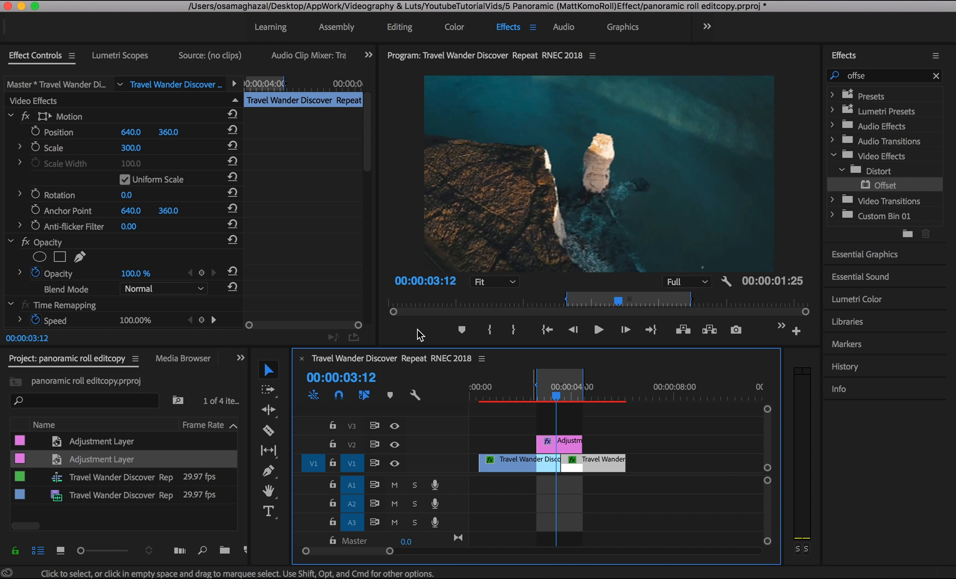
scroll(222, 241, down, 10)
click(213, 212)
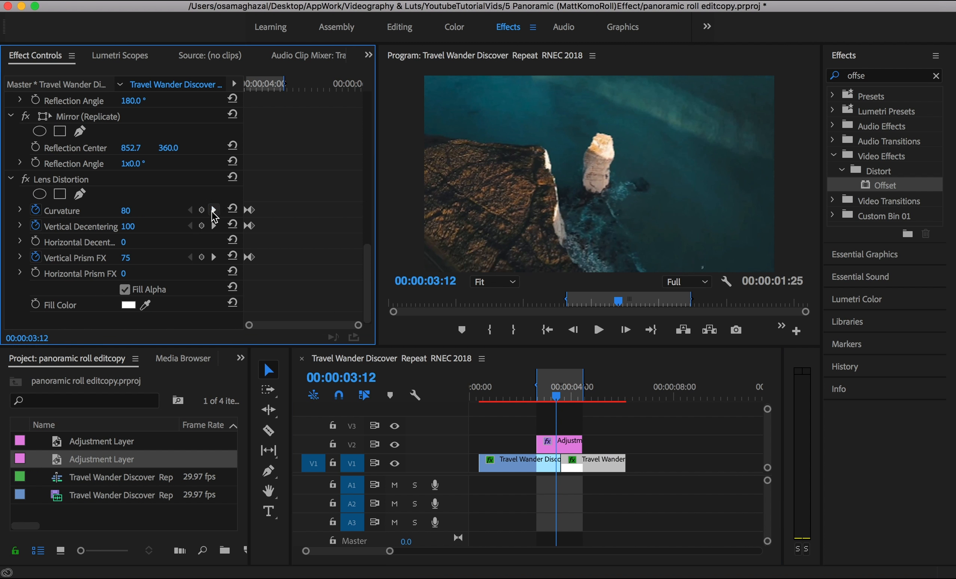
click(213, 209)
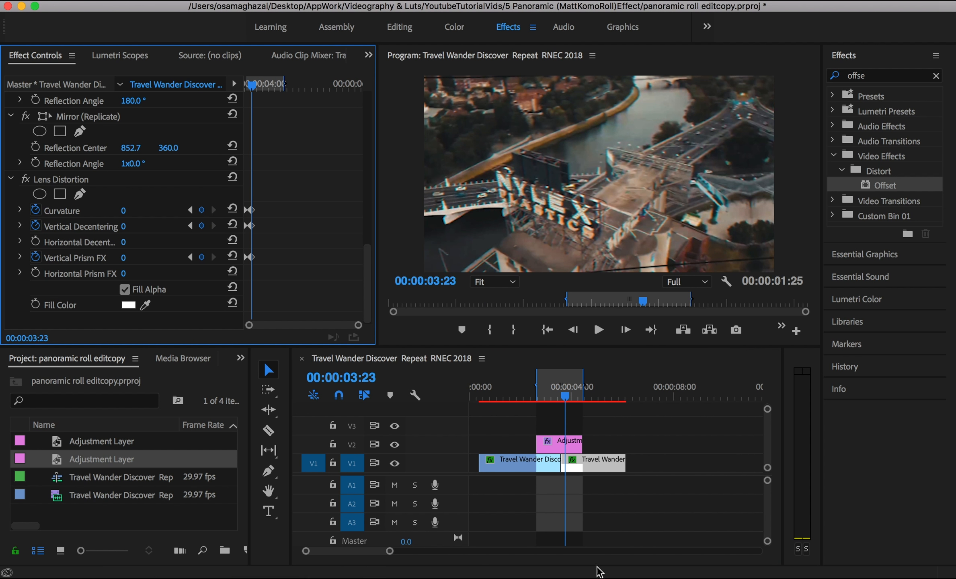
click(550, 445)
scroll(226, 261, down, 5)
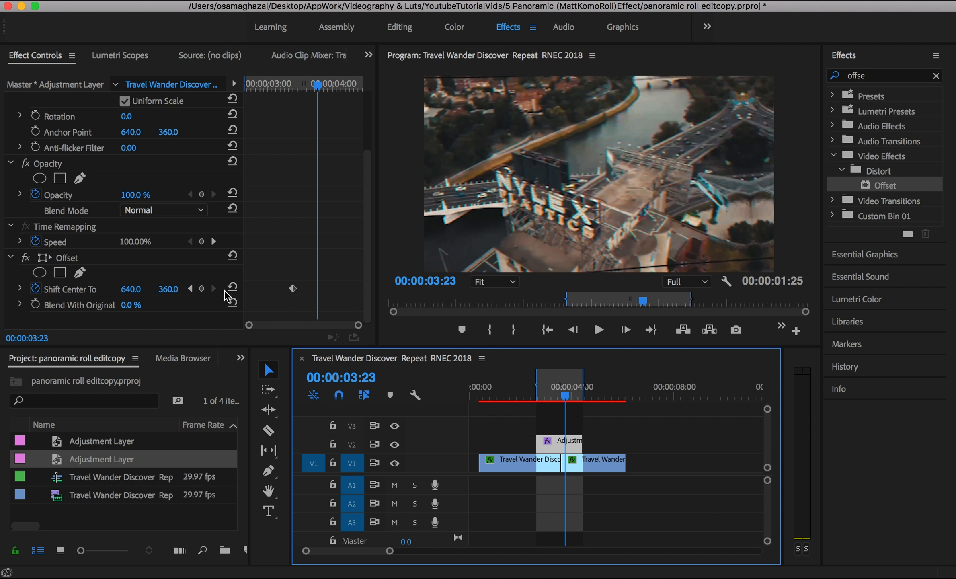
click(202, 289)
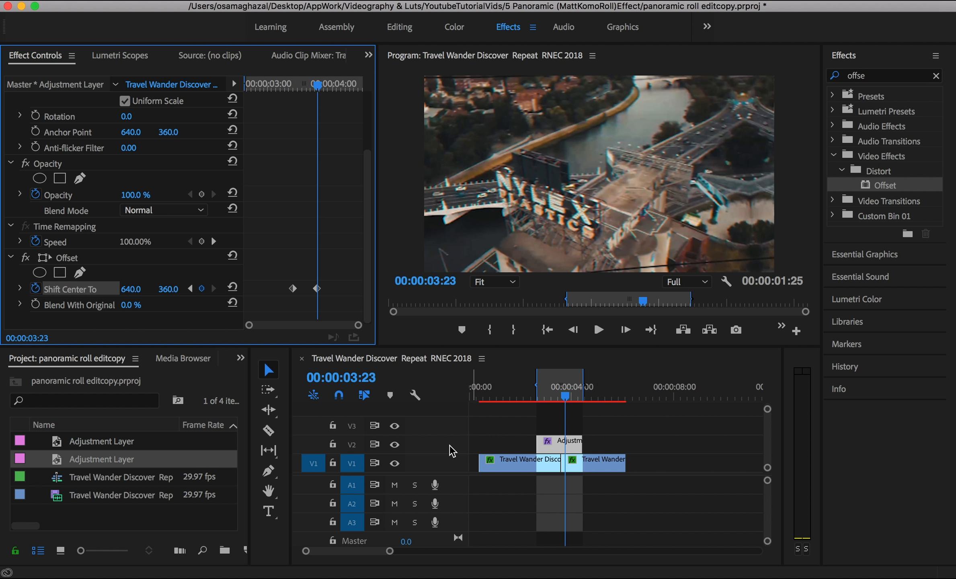
Step: Set the horizontal Shift Center To value at 00:00:03:23 to 3200 and render the in-to-out range
click(137, 286)
text(2)
text(399)
key(Return)
click(253, 0)
click(259, 45)
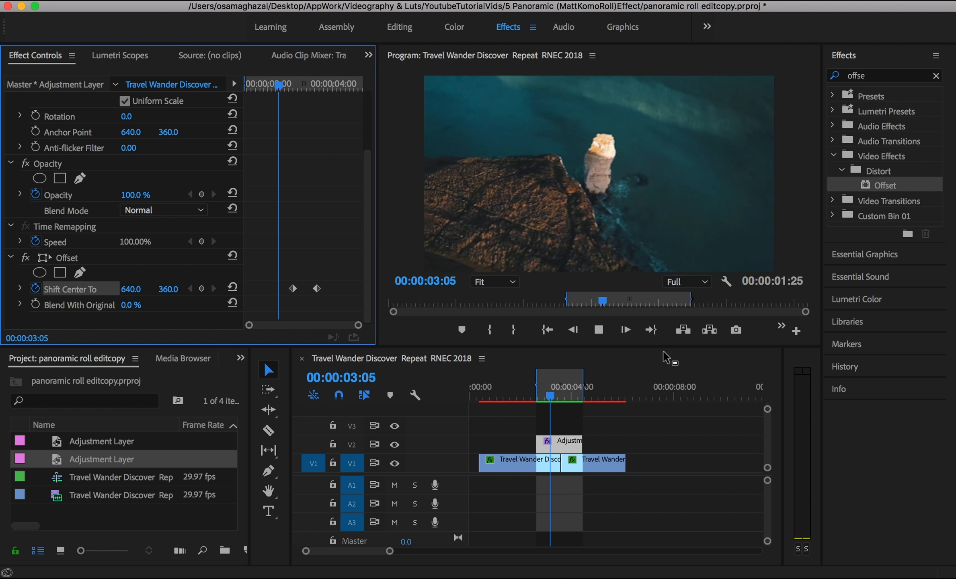
Step: Play back the rendered transition from before the cut to check the Offset movement
click(540, 386)
key(space)
key(space)
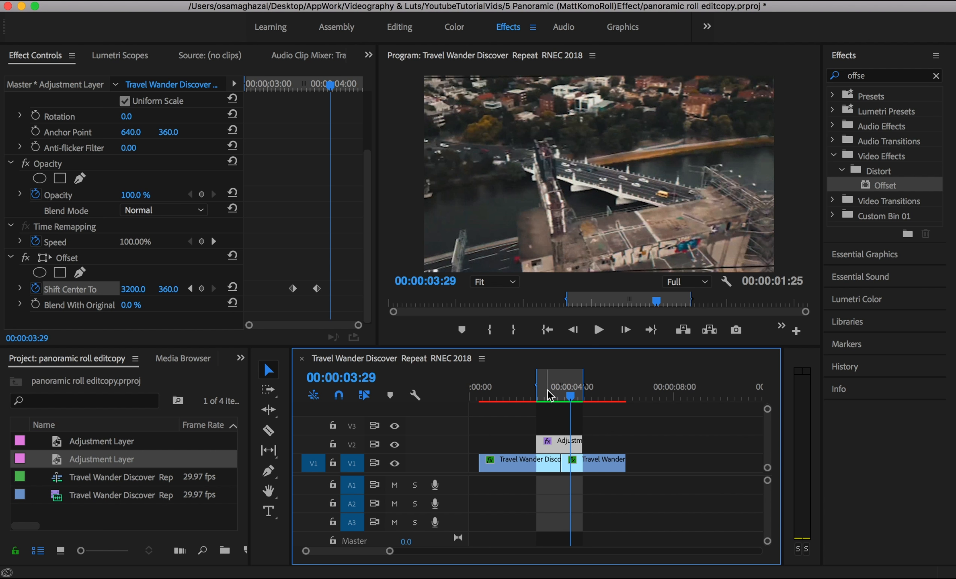
click(543, 392)
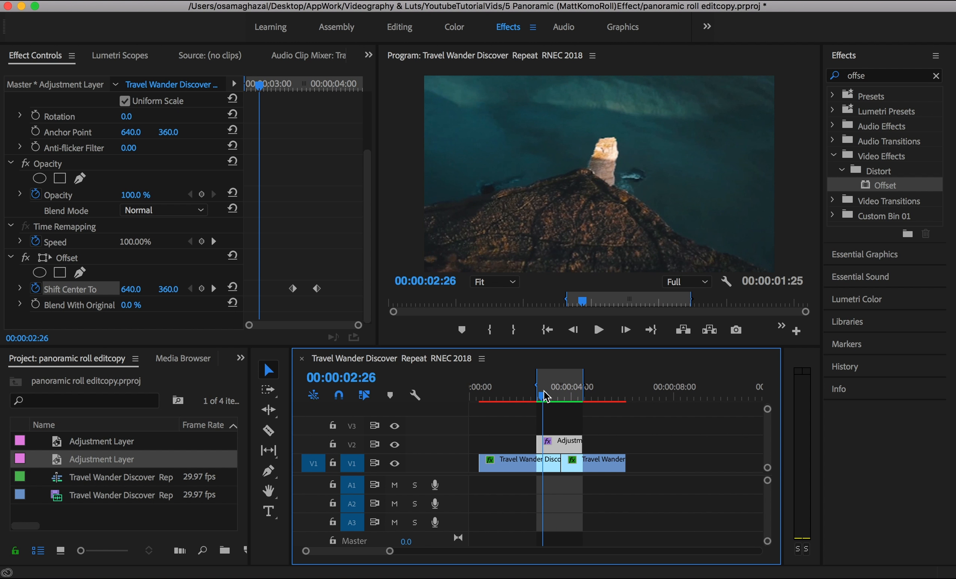
key(space)
click(544, 392)
mouse_move(544, 393)
mouse_down()
mouse_move(571, 390)
mouse_move(555, 395)
mouse_up()
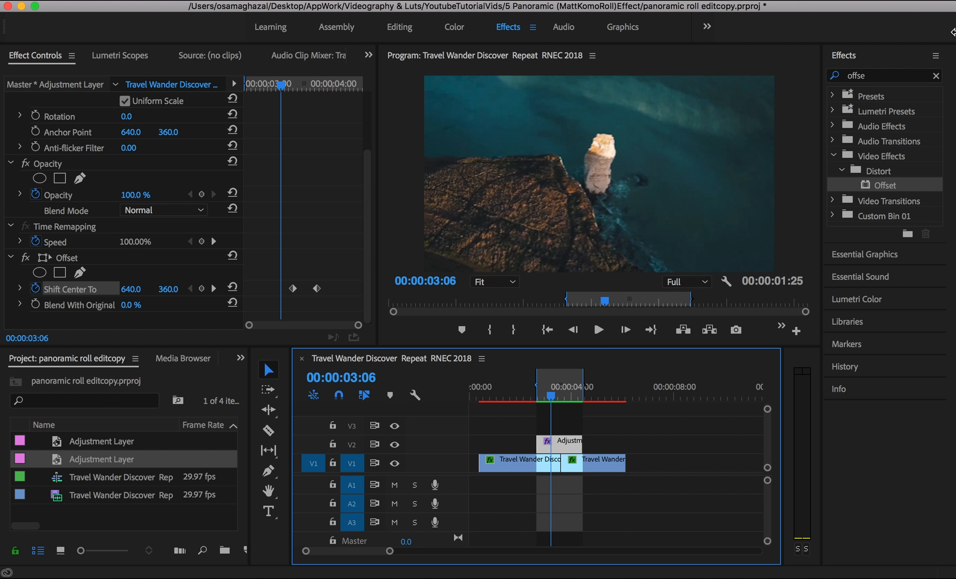
Step: Find the Directional Blur effect and apply it to the adjustment layer on V2
click(936, 75)
click(898, 77)
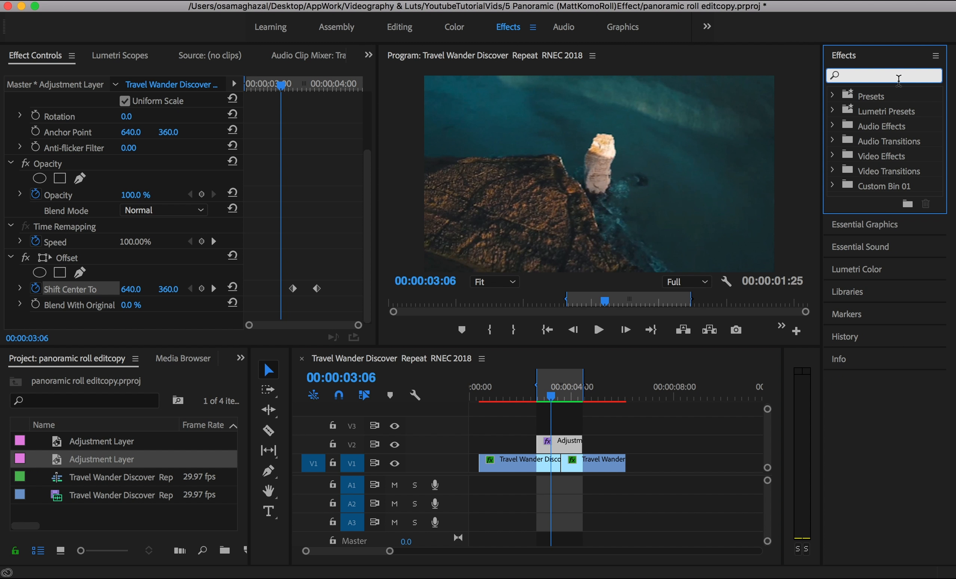
text(dir)
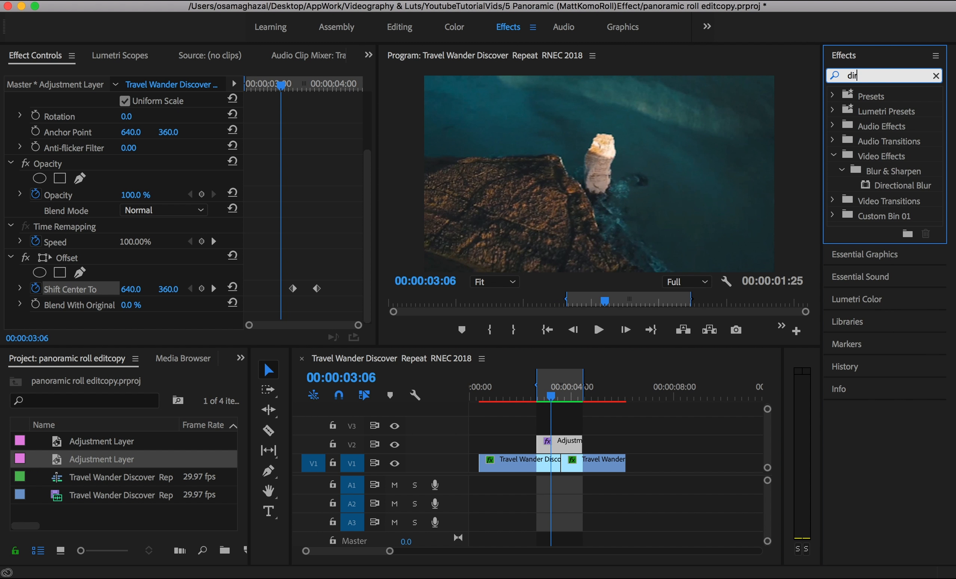
text(ec)
drag(902, 186, 563, 438)
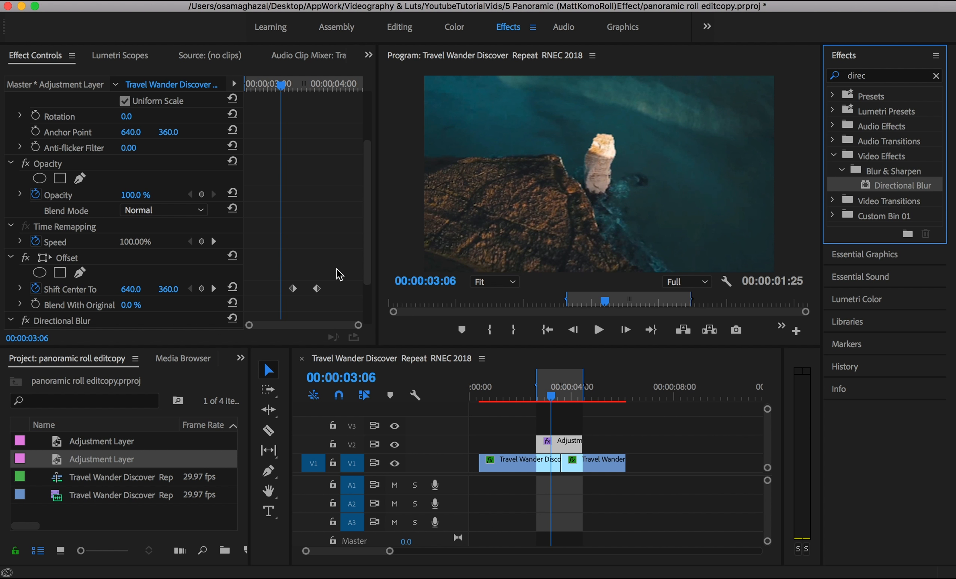
Step: Keyframe the Directional Blur's Blur Length at 00:00:03:12 and 00:00:03:17, setting it to 65 at the second keyframe
scroll(337, 268, down, 3)
click(213, 226)
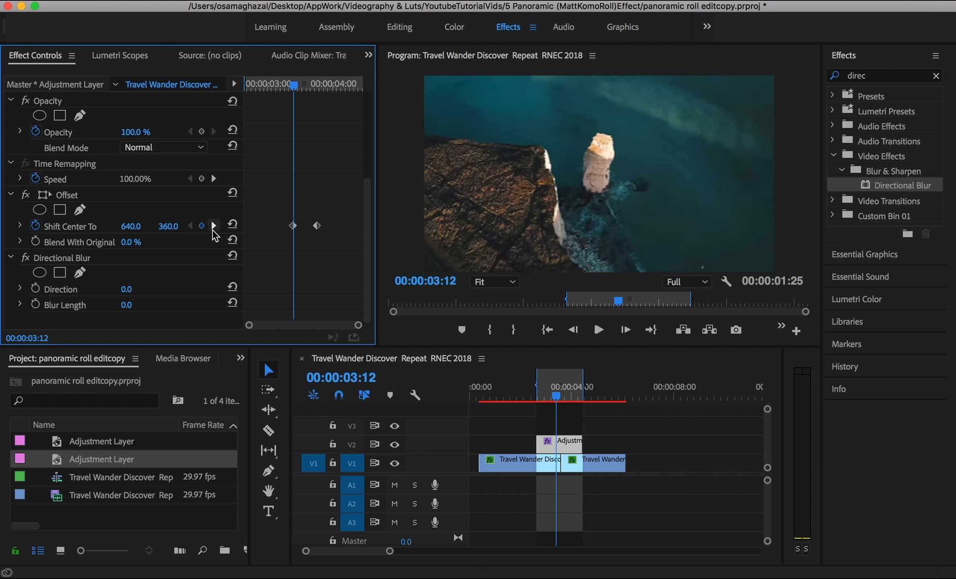
click(35, 305)
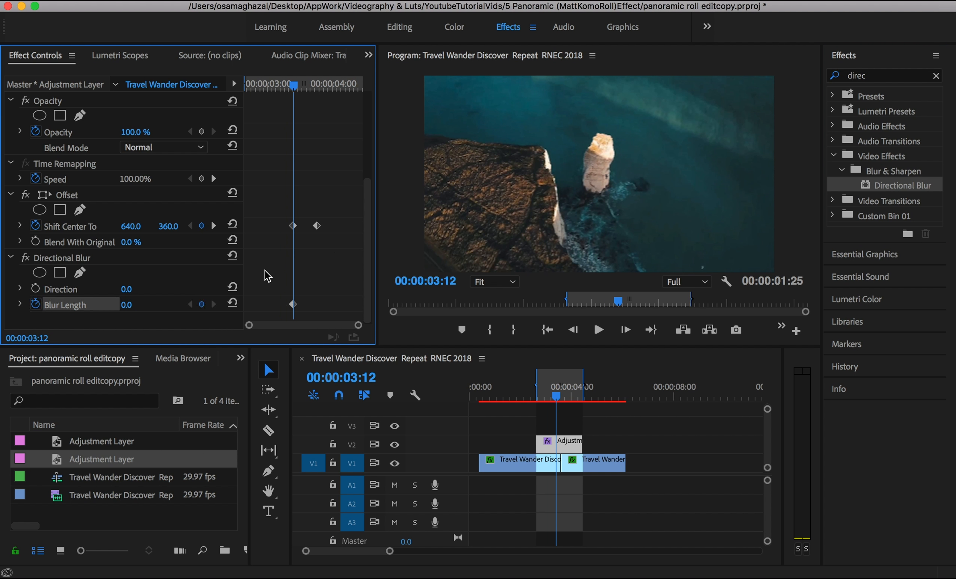
drag(294, 90, 306, 92)
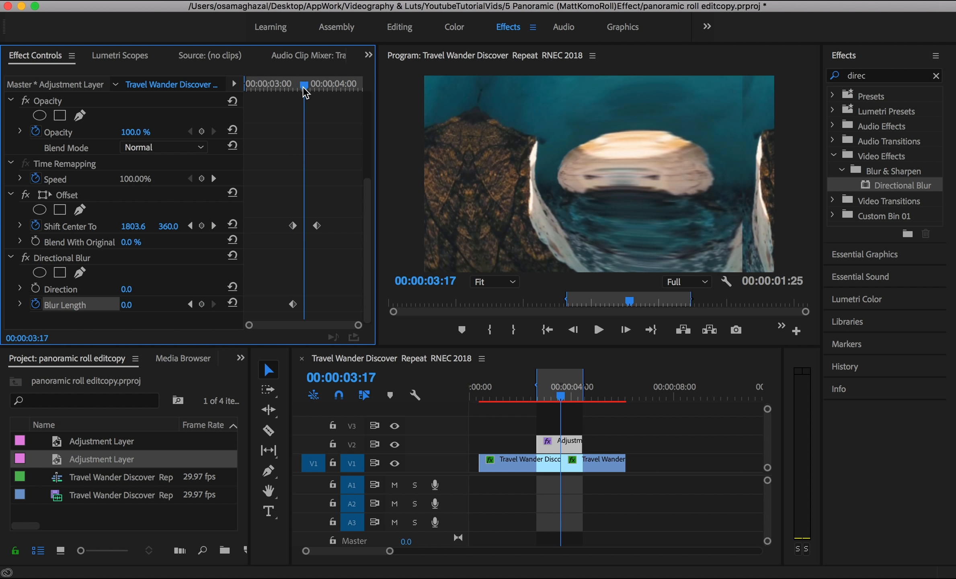
click(128, 306)
text(65)
key(Return)
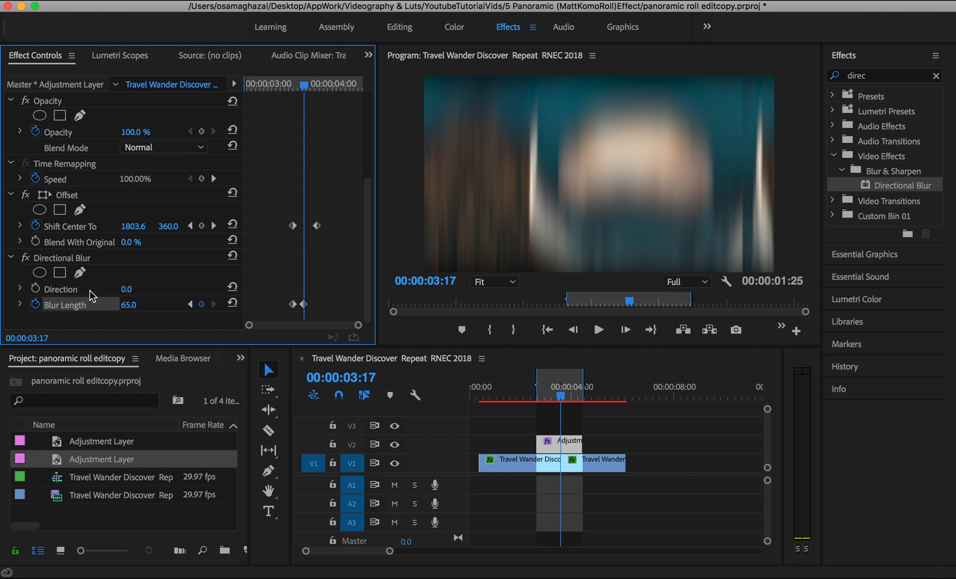
Step: Set the Directional Blur's Direction to 90° and reset Blur Length to 0 with a keyframe at 00:00:03:23
click(127, 289)
text(90)
key(Return)
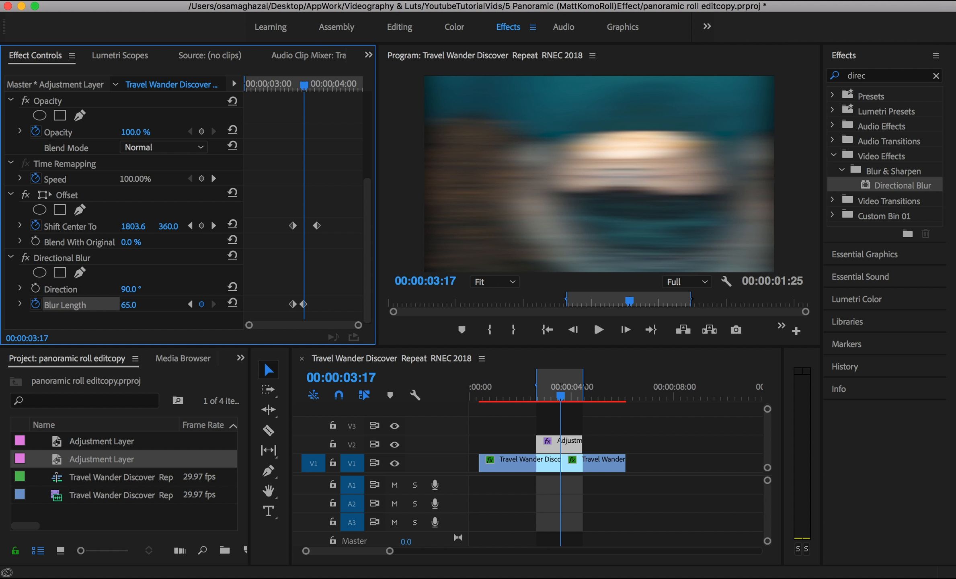
click(214, 226)
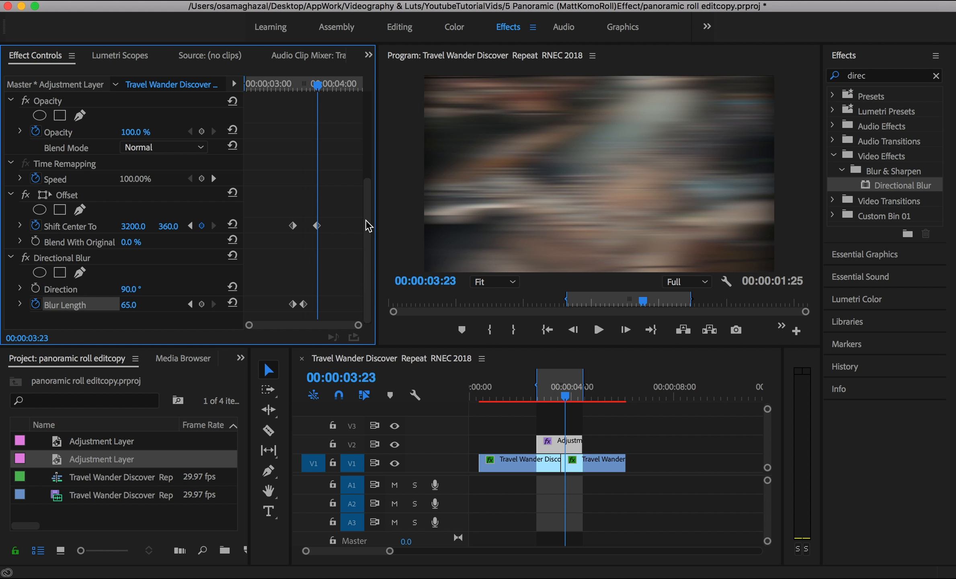
click(233, 303)
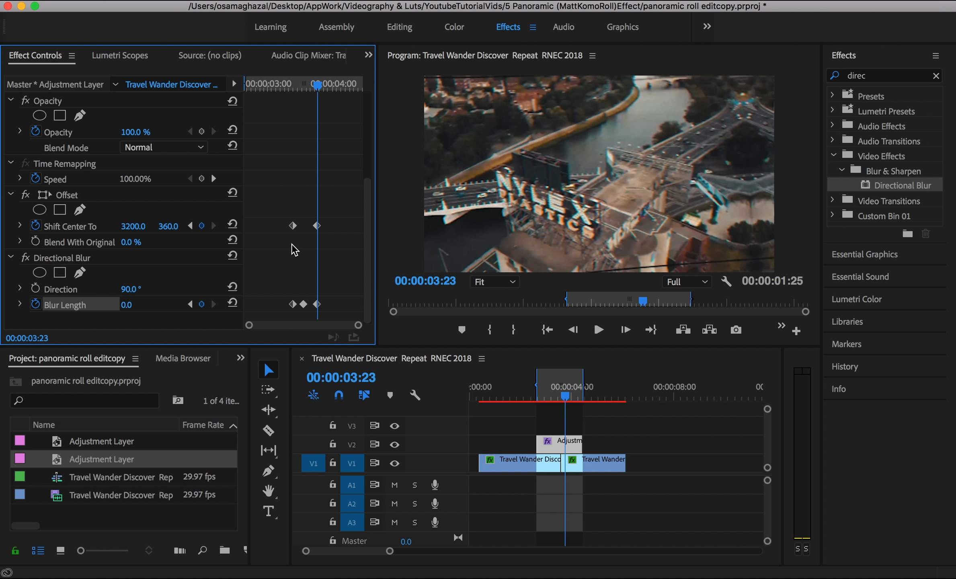
Step: Set the temporal interpolation of all the adjustment layer's Shift Center To and Blur Length keyframes to Bezier
drag(265, 200, 334, 316)
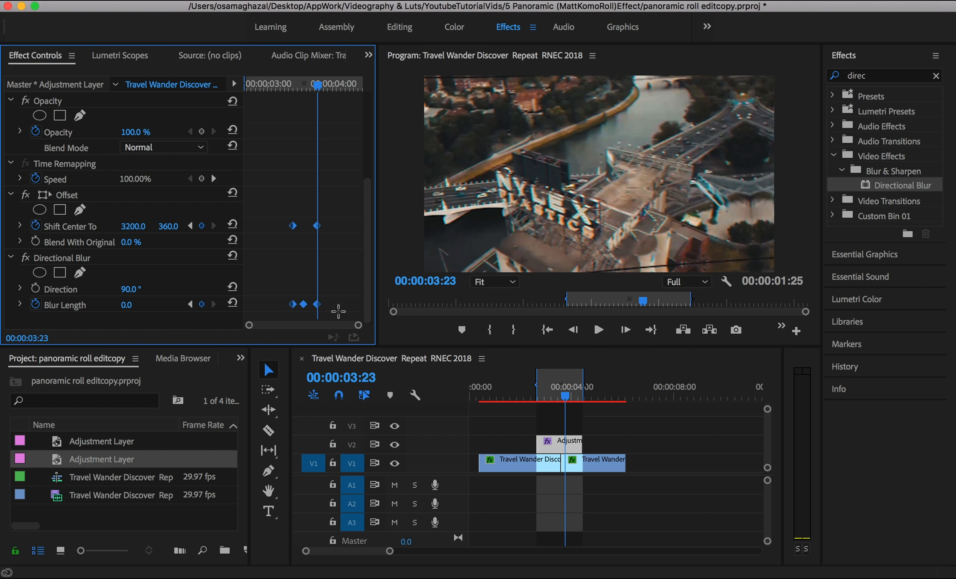
right_click(317, 304)
mouse_move(442, 431)
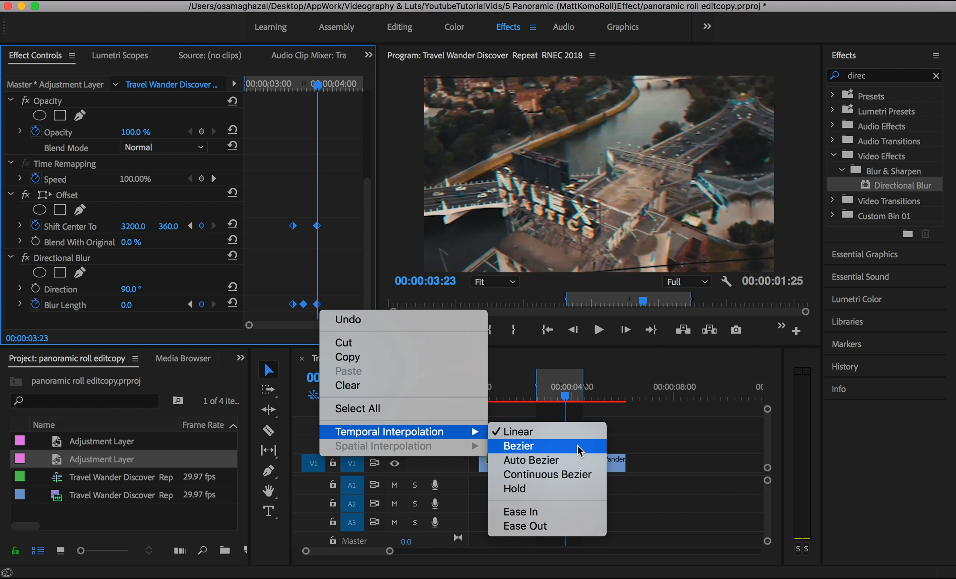
click(578, 446)
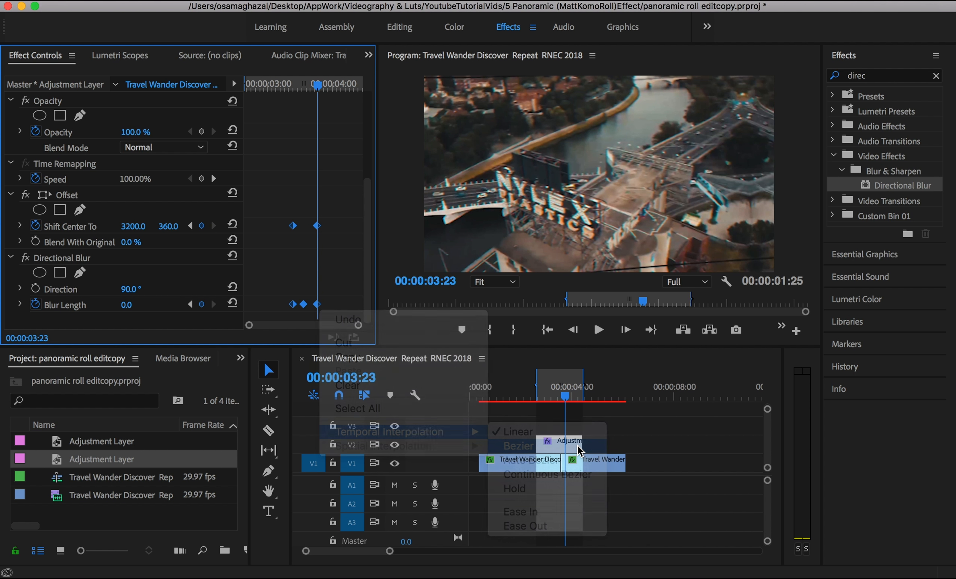
Step: Set the Curvature, Vertical Decentering and Vertical Prism FX keyframes of the second clip's Lens Distortion to Bezier
click(589, 466)
scroll(283, 243, down, 10)
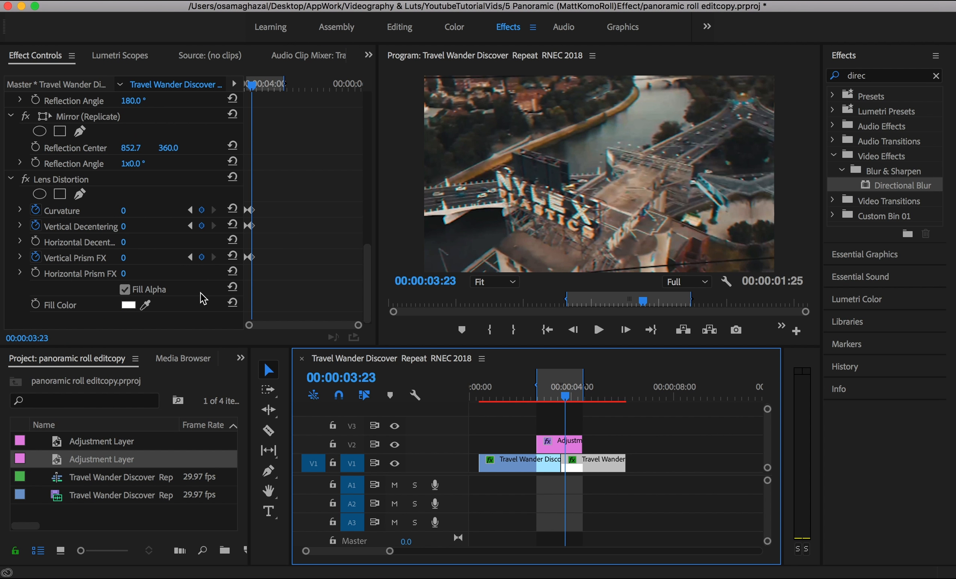
drag(267, 194, 207, 277)
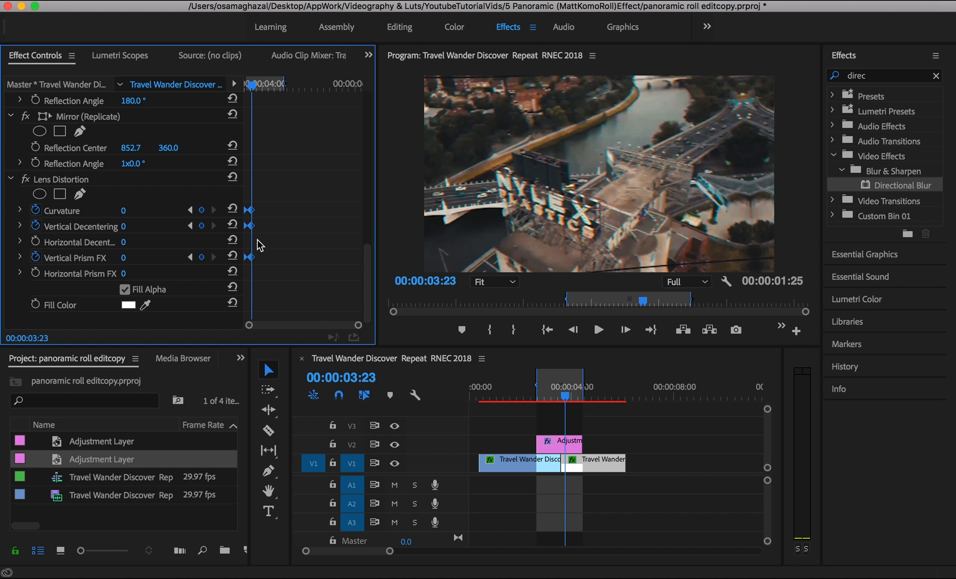
right_click(252, 258)
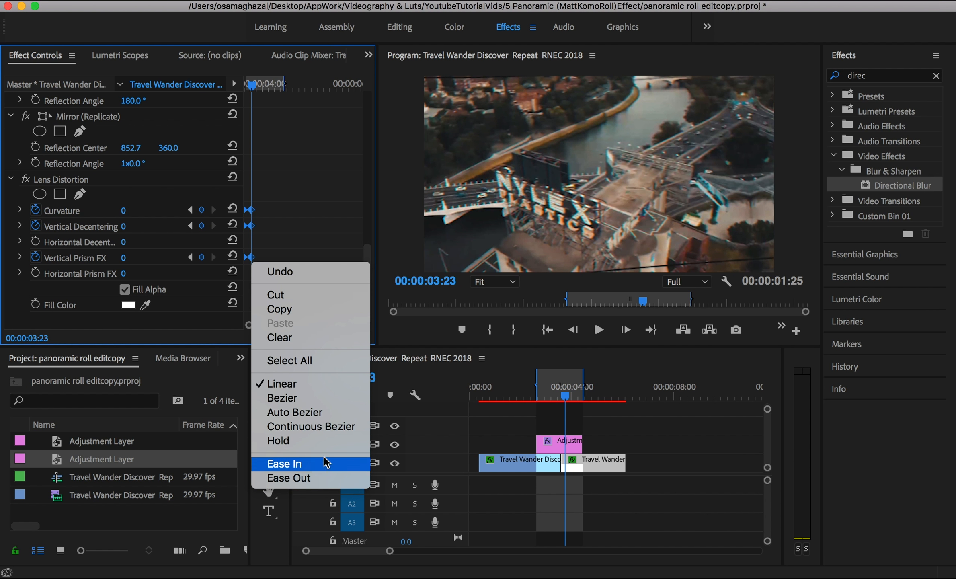
click(323, 398)
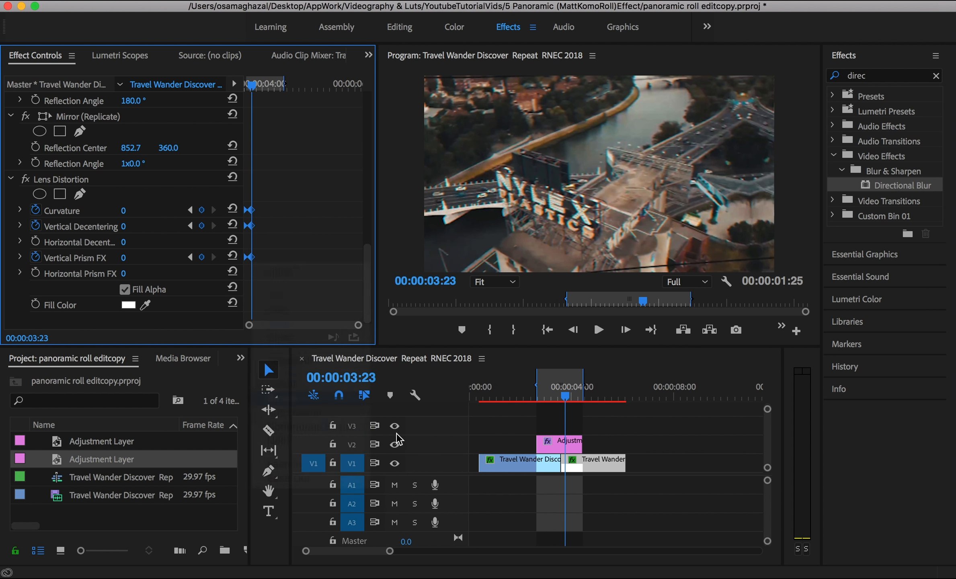
Step: Set the first clip's Lens Distortion keyframes for Curvature, Vertical Decentering and Vertical Prism FX to Bezier interpolation
click(497, 458)
scroll(327, 214, down, 10)
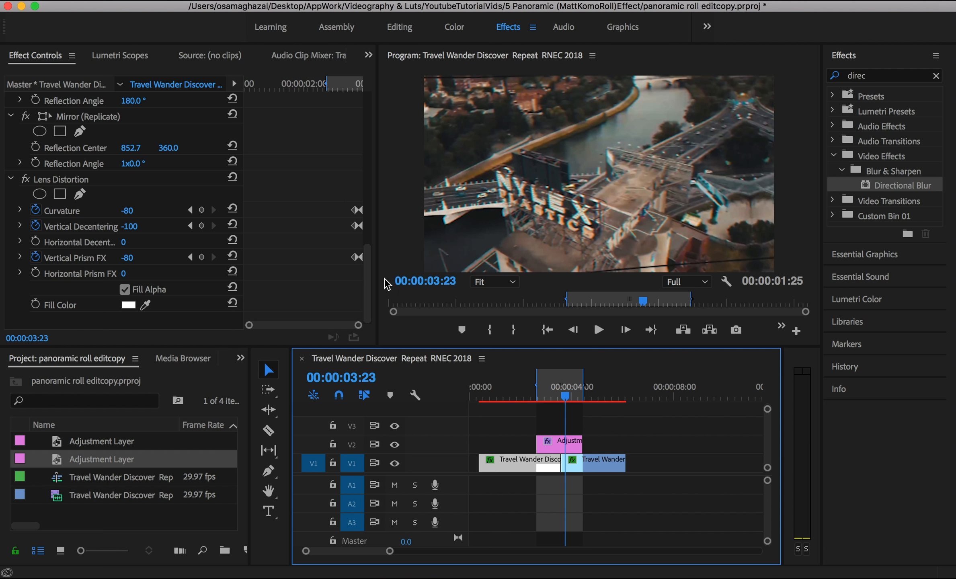
drag(331, 195, 388, 271)
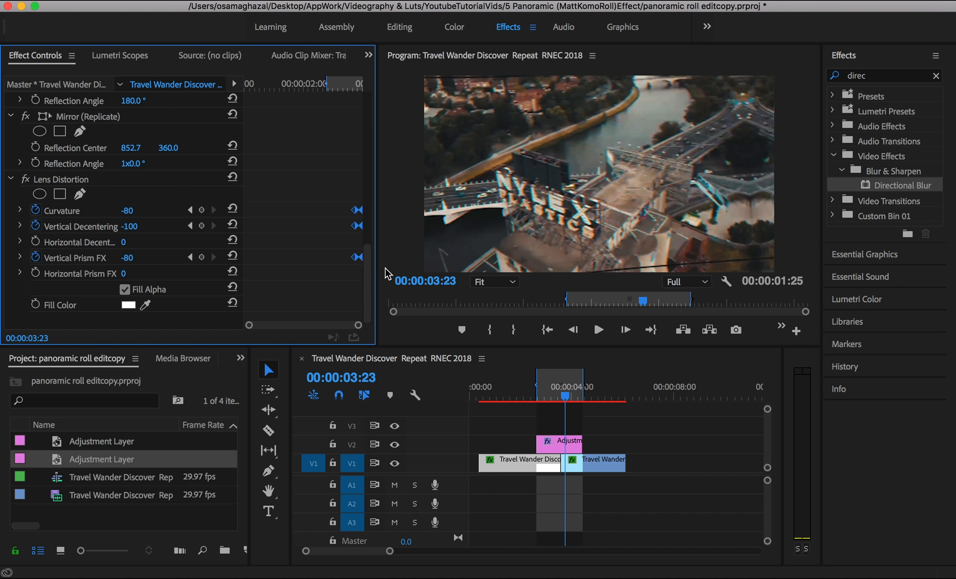
right_click(357, 266)
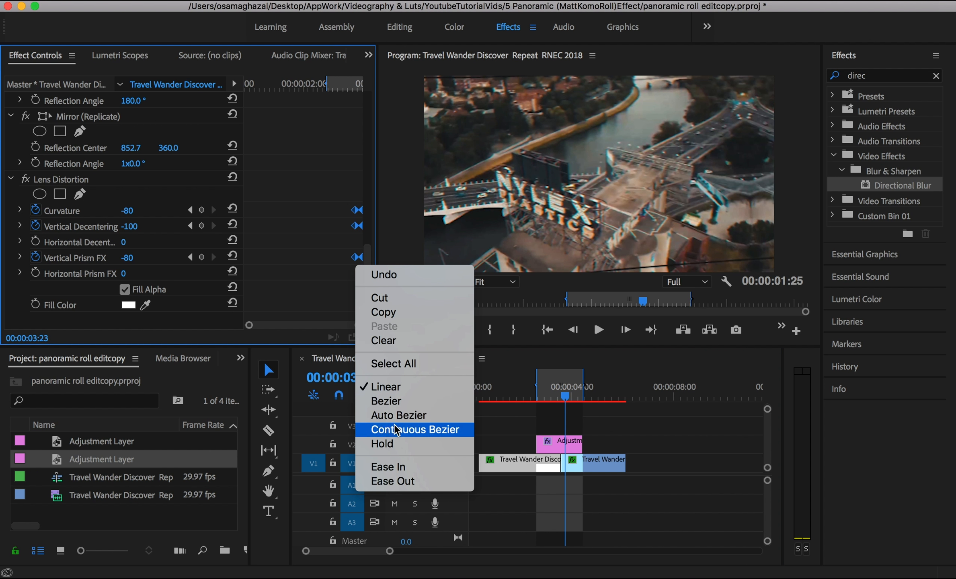
click(398, 401)
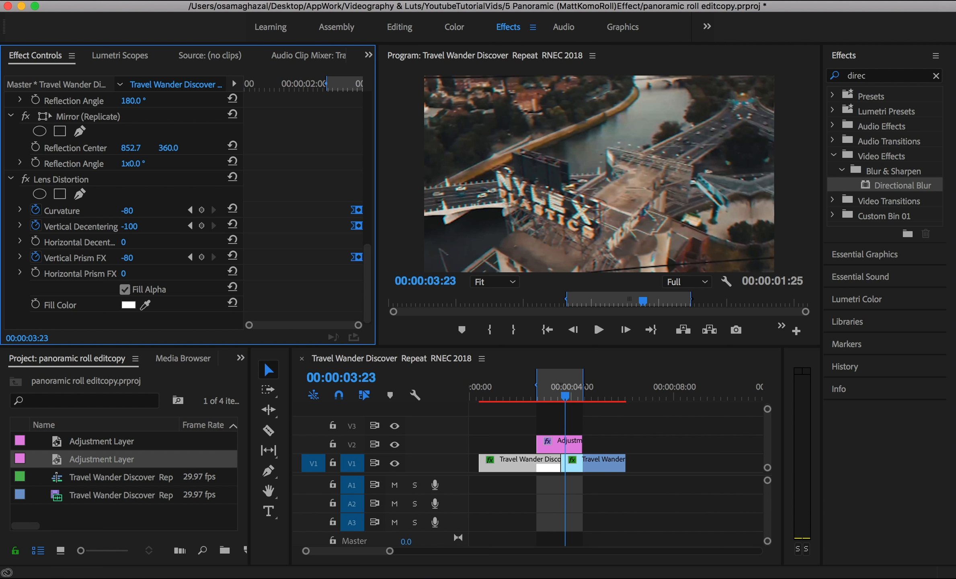
click(241, 1)
click(300, 31)
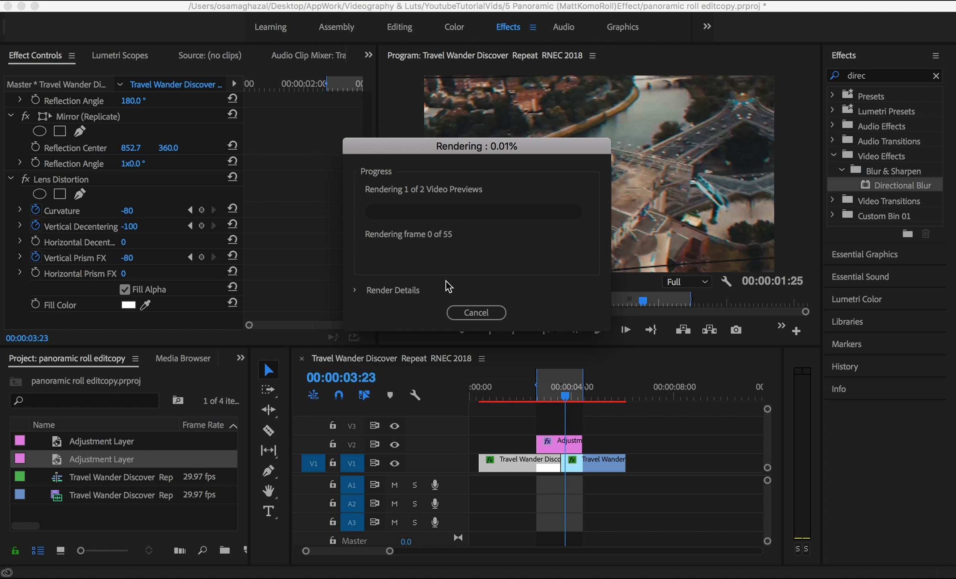
click(476, 312)
Step: Render the full sequence section between the In and Out points with Render In to Out
click(241, 1)
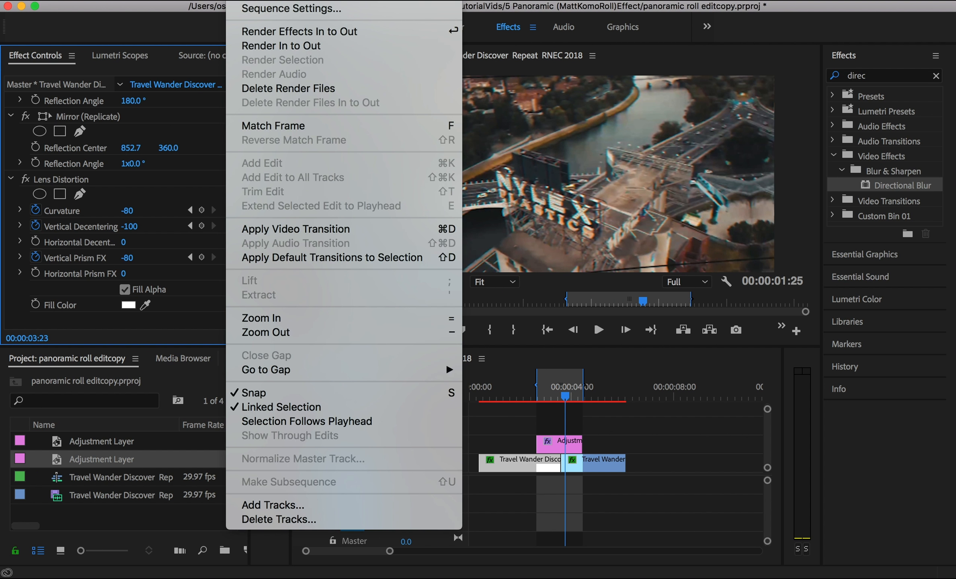
click(249, 47)
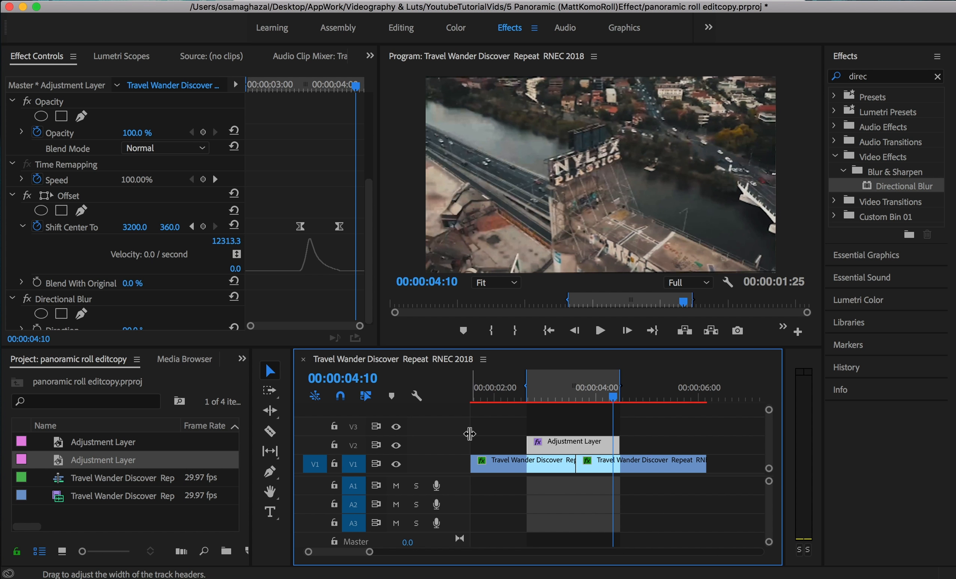
Step: Clear the previous search term from the effects library
key(shift+7)
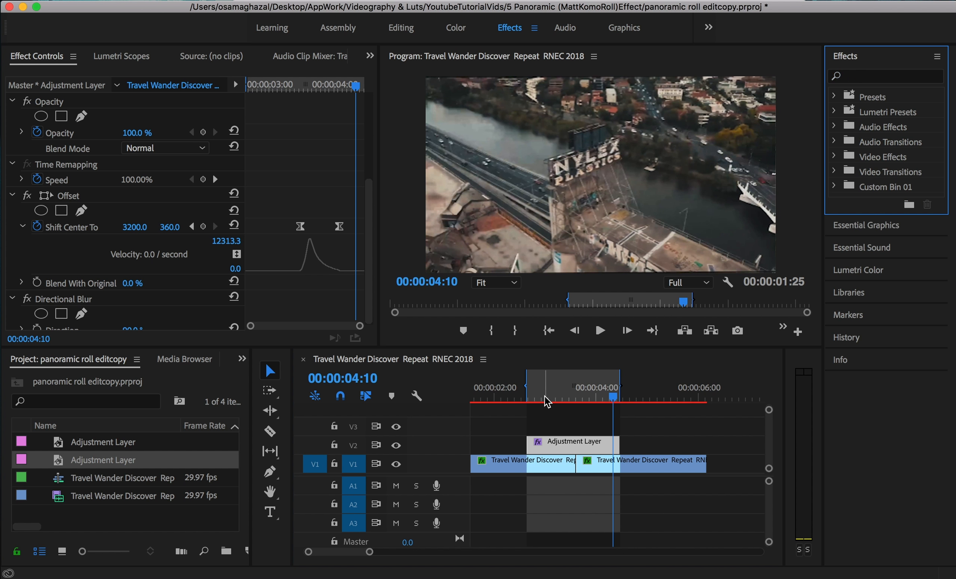